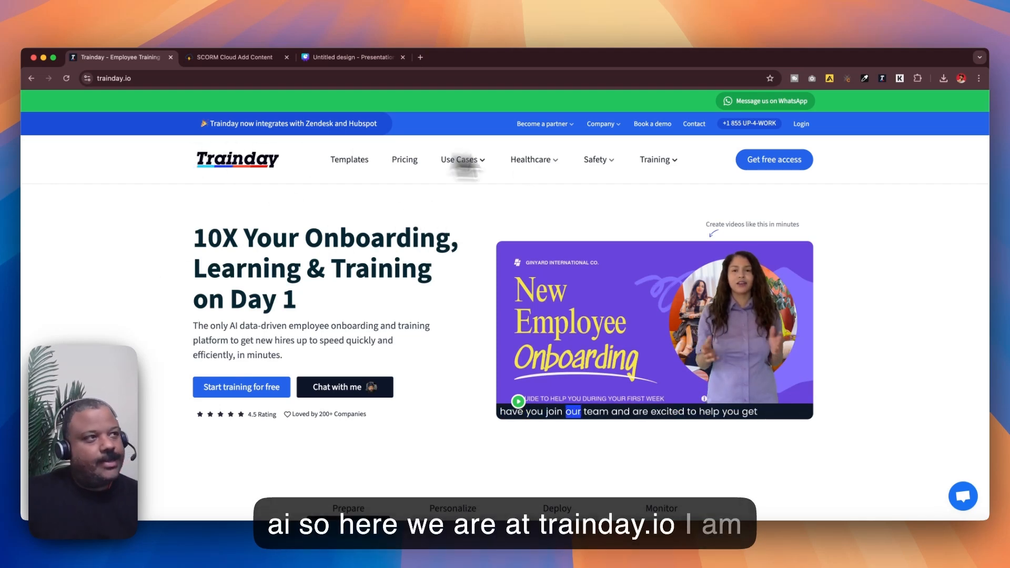
Open the Trainday dashboard, review the math lesson slides in the Canva presentation, and return to the dashboard
left_click(802, 125)
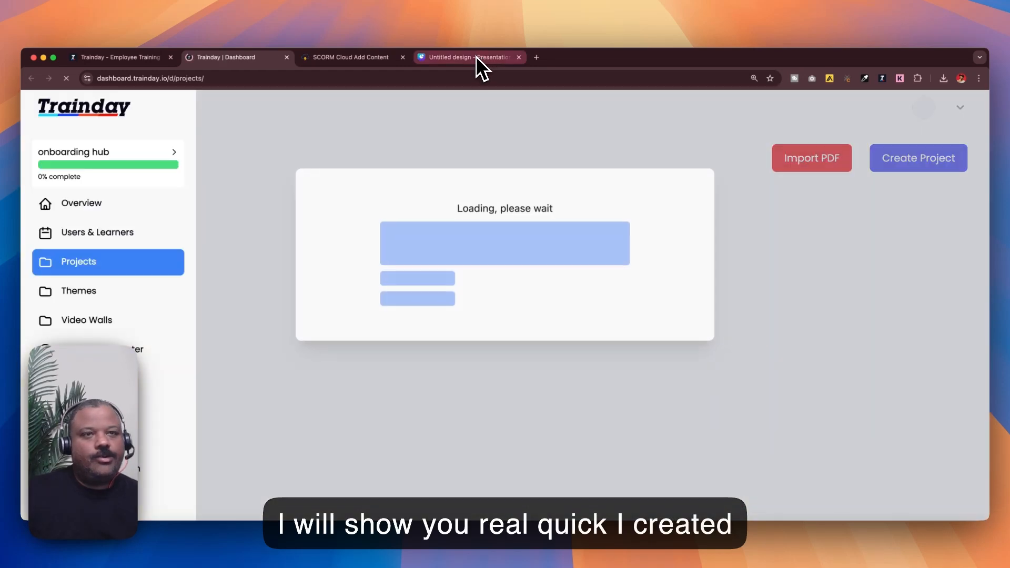
left_click(475, 57)
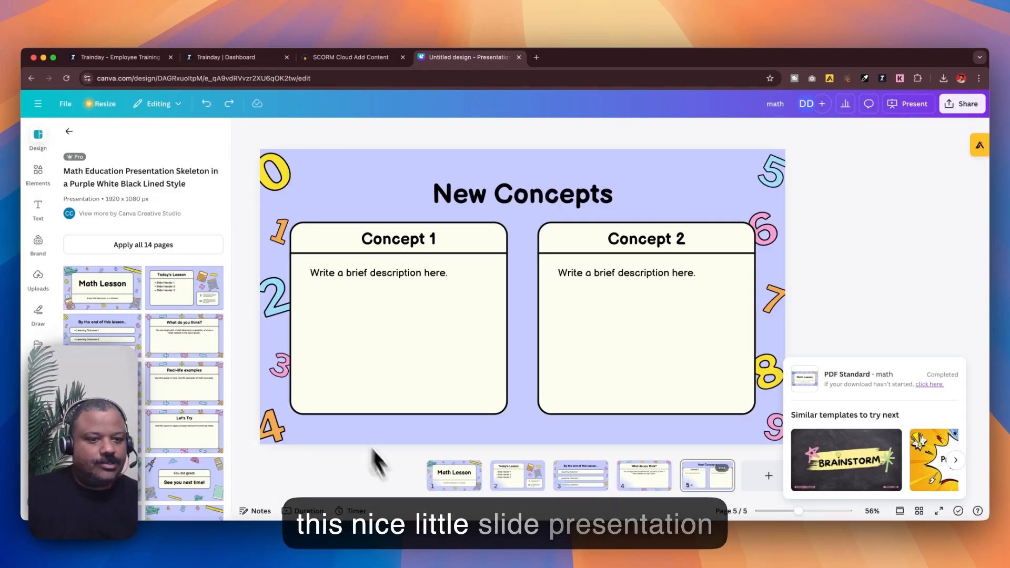
left_click(466, 480)
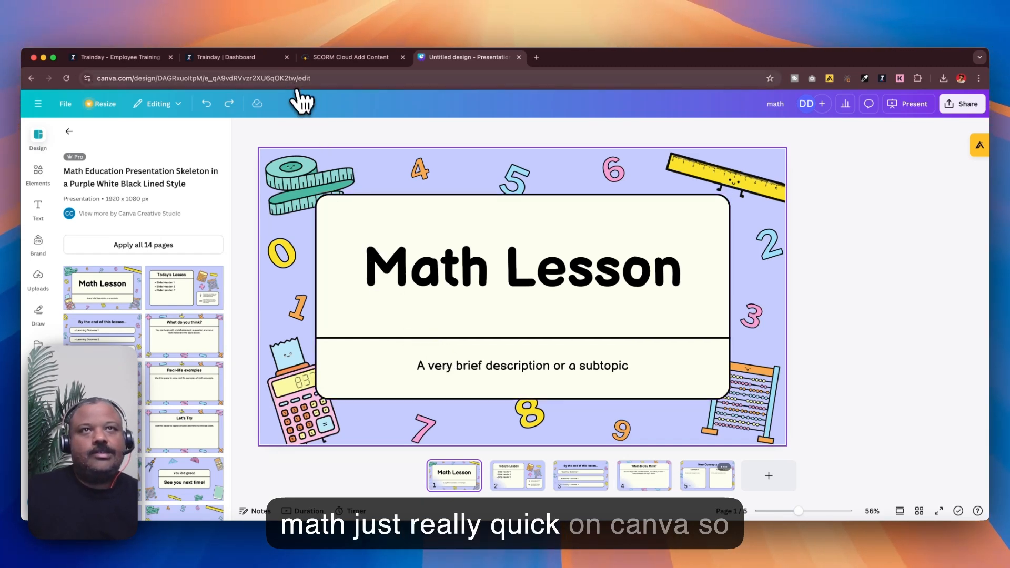
left_click(245, 59)
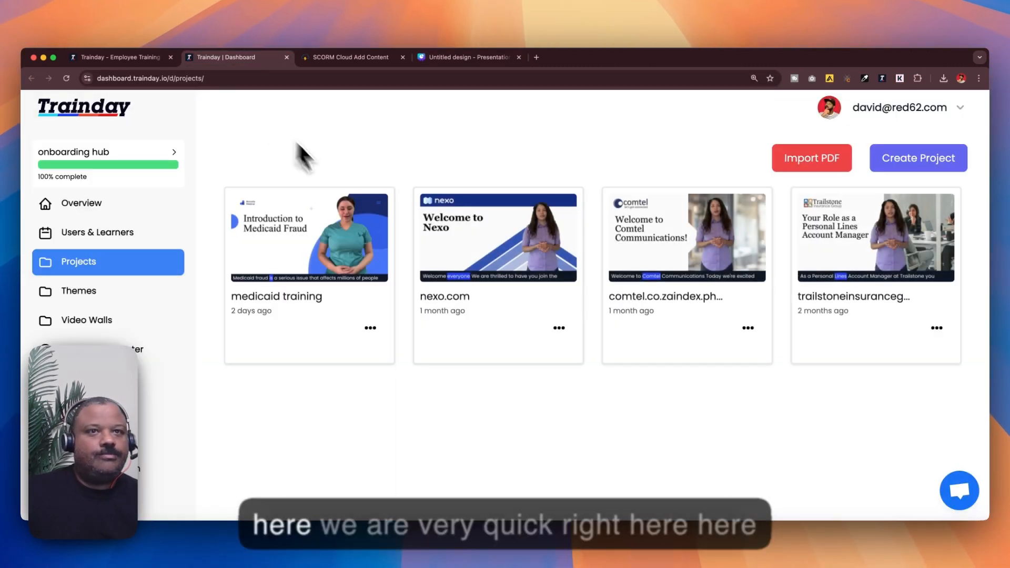
key("ctrl+minus")
key("ctrl+minus")
key("ctrl+minus")
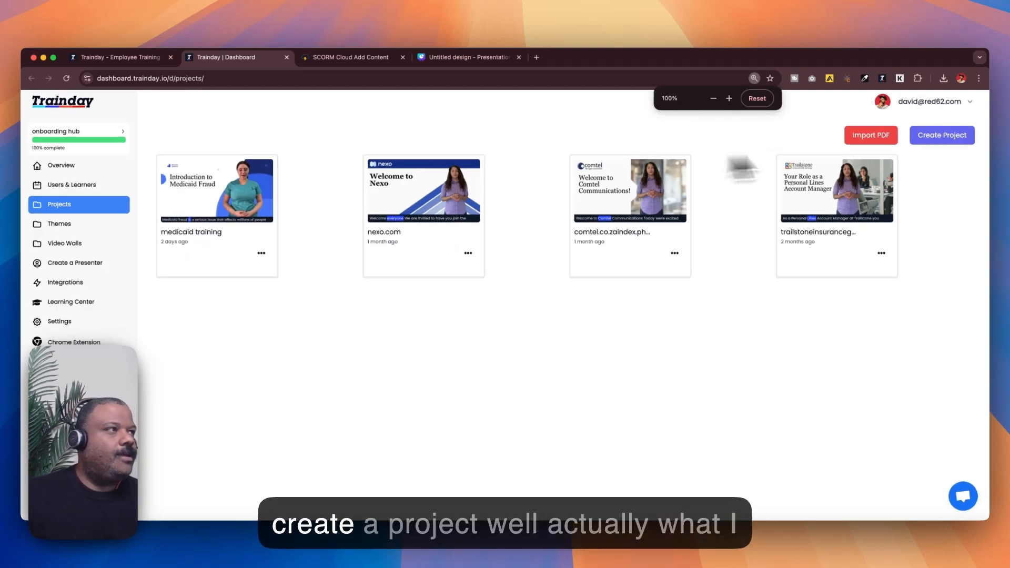
left_click(940, 138)
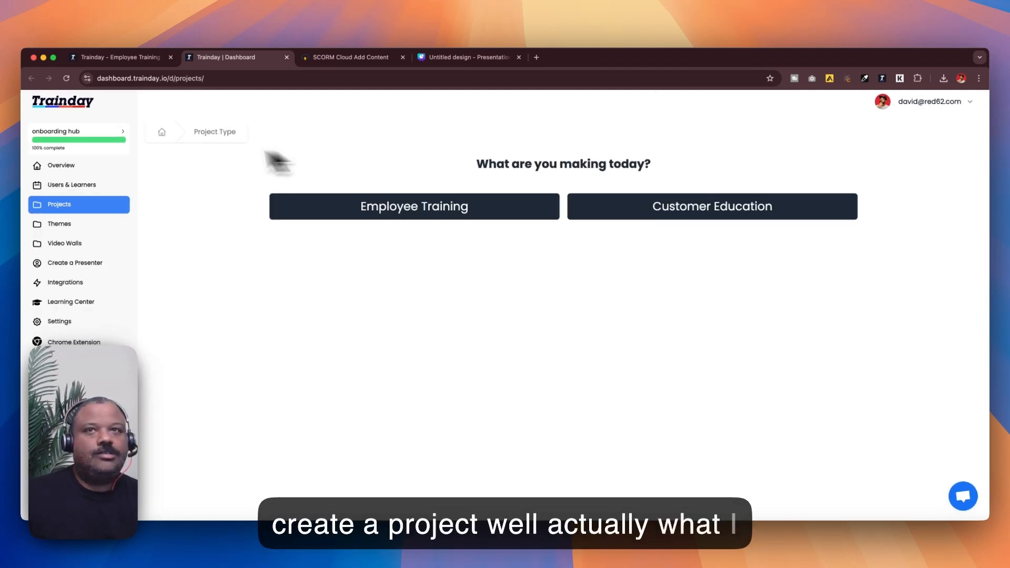
left_click(162, 135)
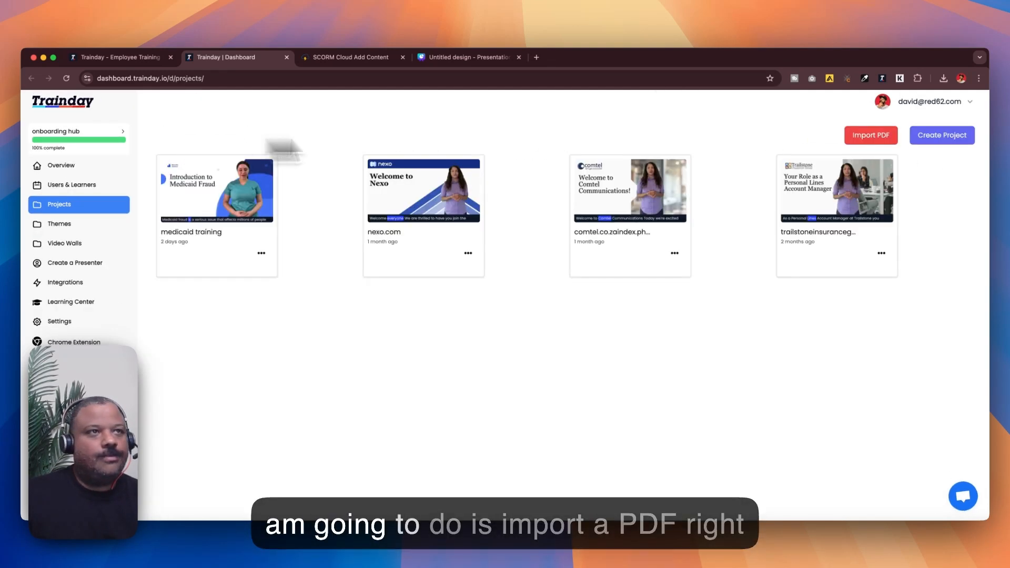
Import the PDF "Your paragraph text.pdf" as a new project, previewing its pages before confirming
left_click(871, 136)
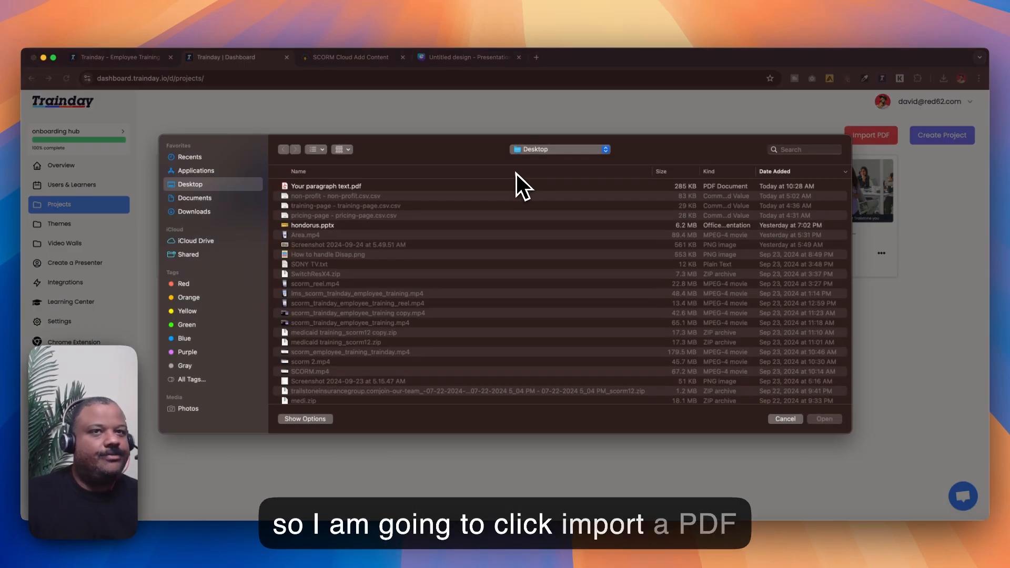
double_click(342, 190)
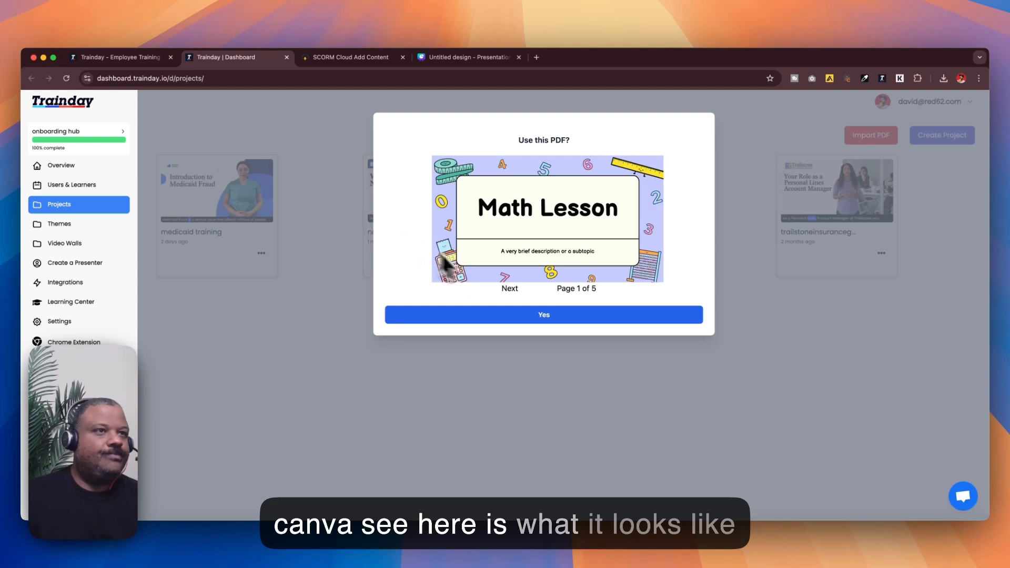
left_click(510, 290)
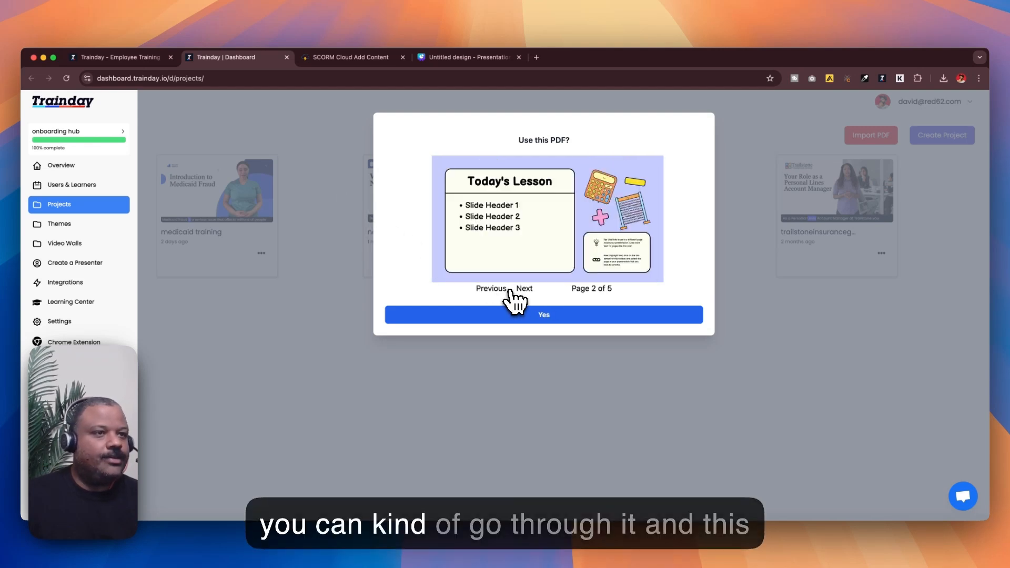
left_click(523, 289)
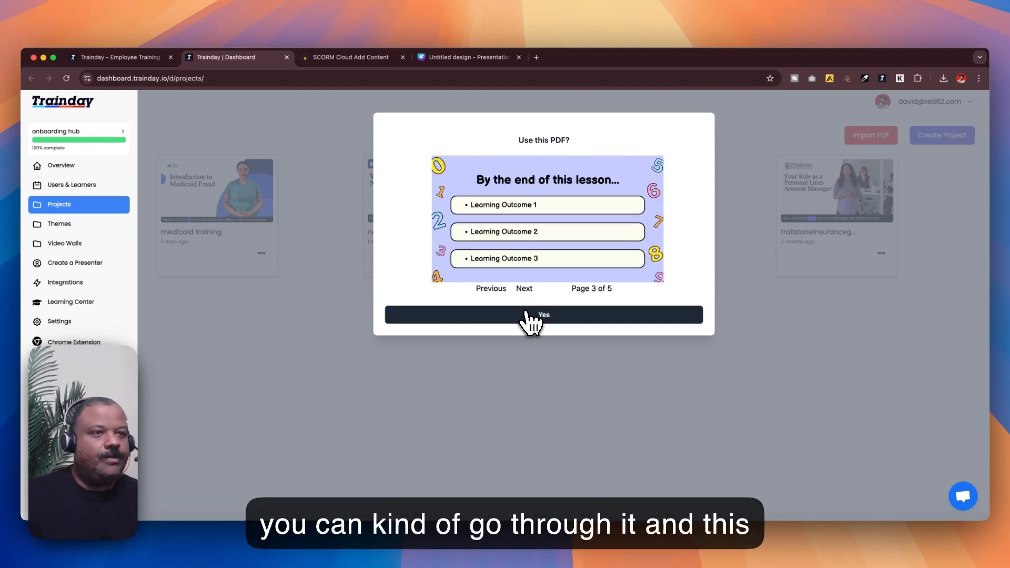
left_click(526, 313)
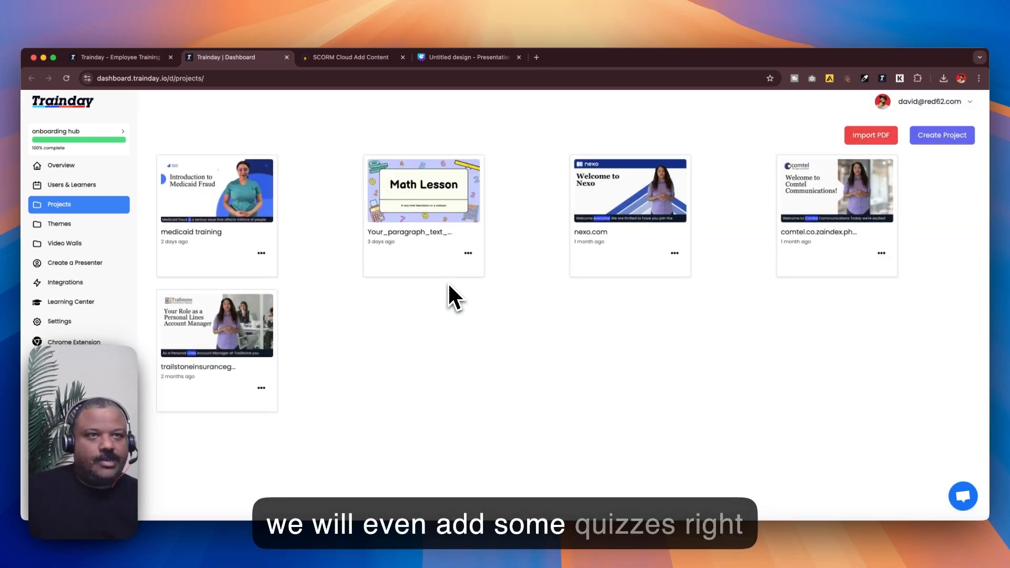
Open the imported Math Lesson project and switch it to editing mode
left_click(431, 201)
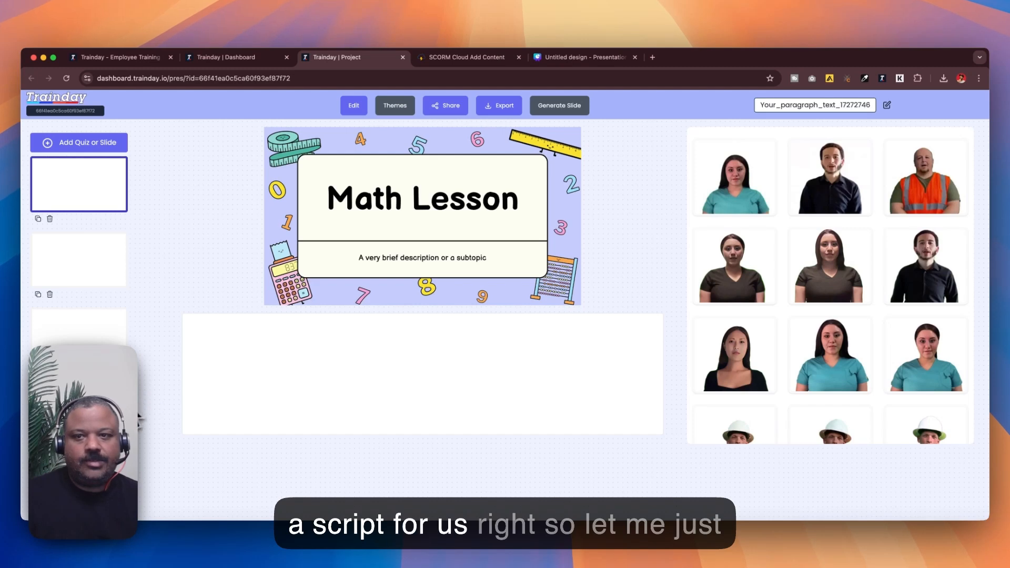
left_click(67, 79)
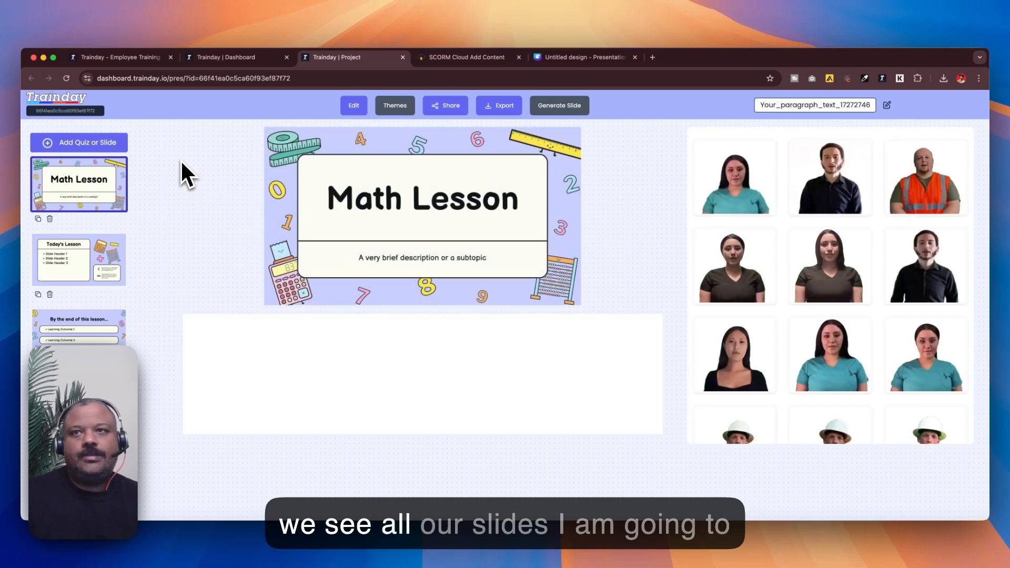
left_click(363, 108)
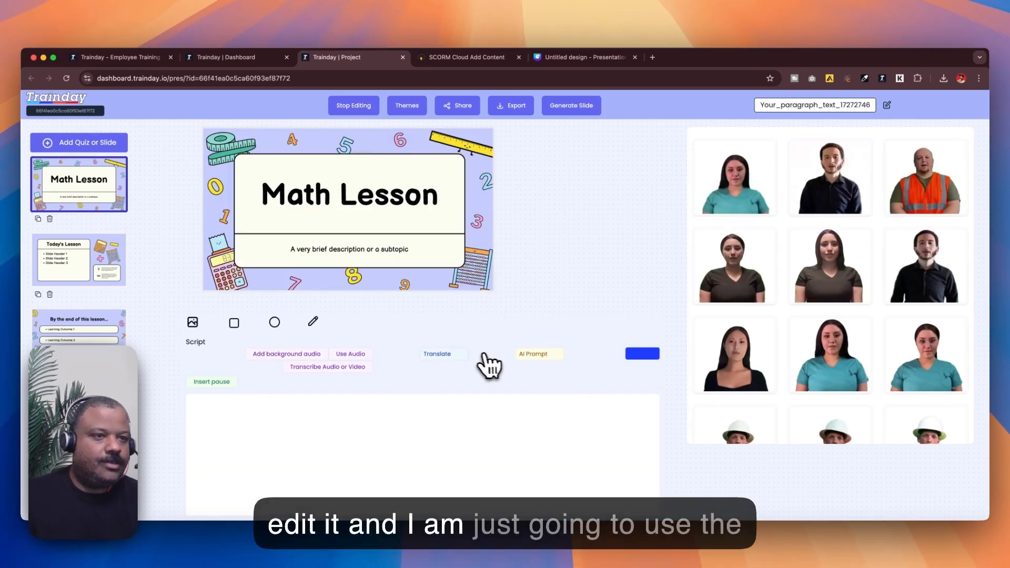
Generate the first slide's script with an AI prompt asking for an intro to the middle school math lesson
left_click(524, 354)
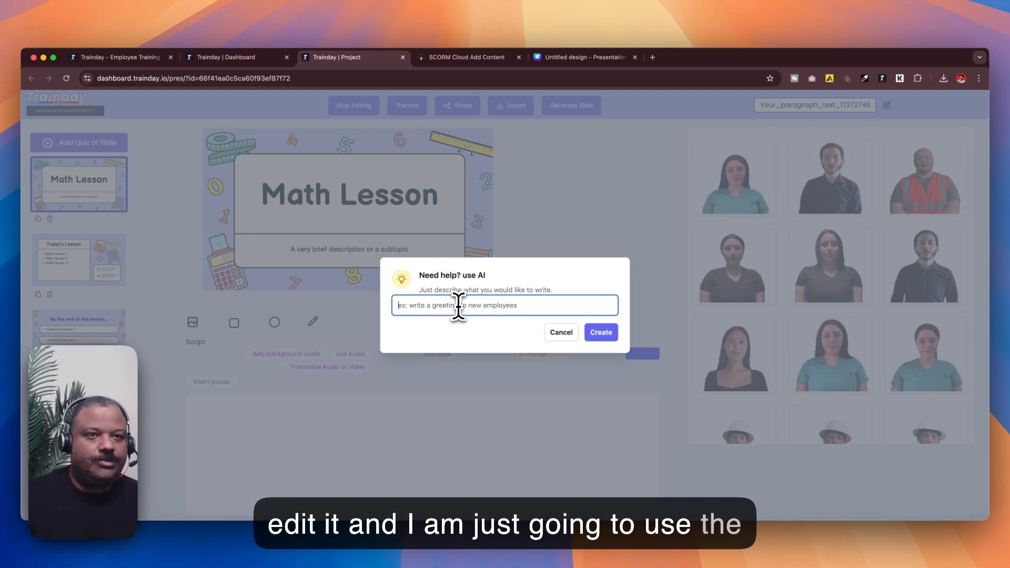
type("writw")
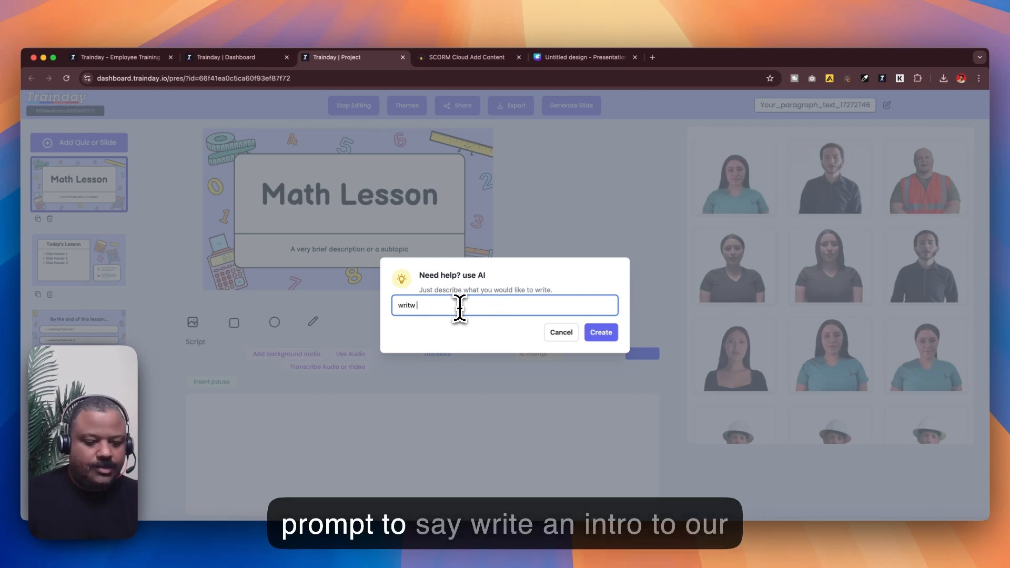
type(" an")
key("BackSpace")
key("BackSpace")
key("BackSpace")
key("BackSpace")
key("BackSpace")
key("BackSpace")
key("BackSpace")
type("ri")
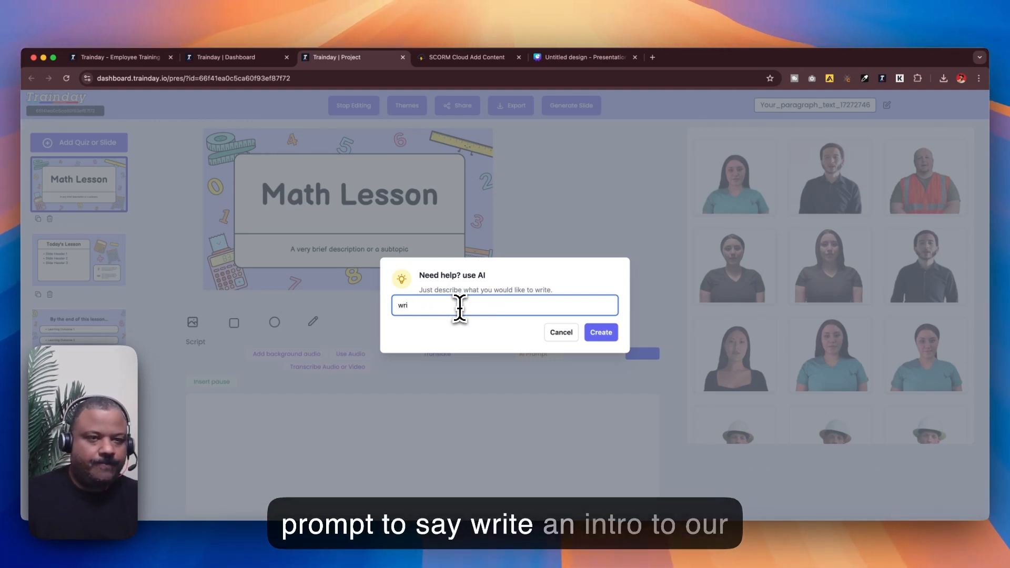
type("te an intro to our math lesson")
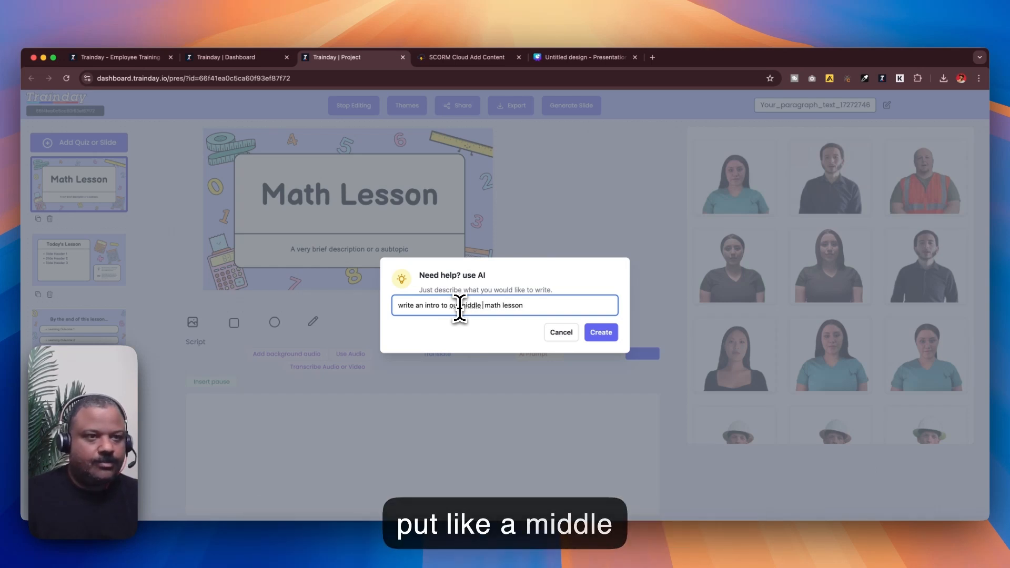
key("BackSpace")
type("m")
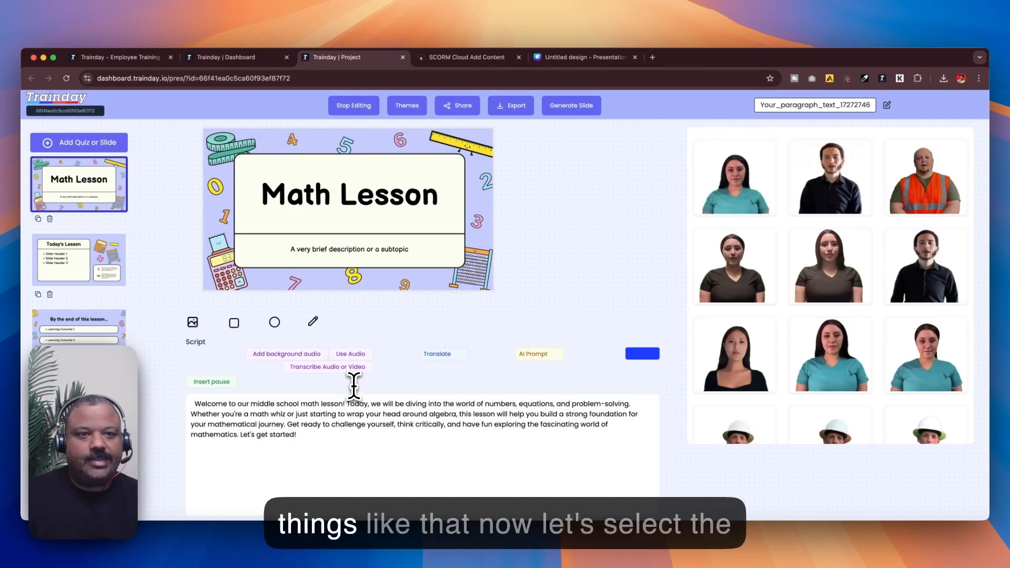
Place the woman in the purple top presenter avatar onto the Math Lesson slide
scroll(822, 300, "down", 2)
scroll(821, 300, "down", 4)
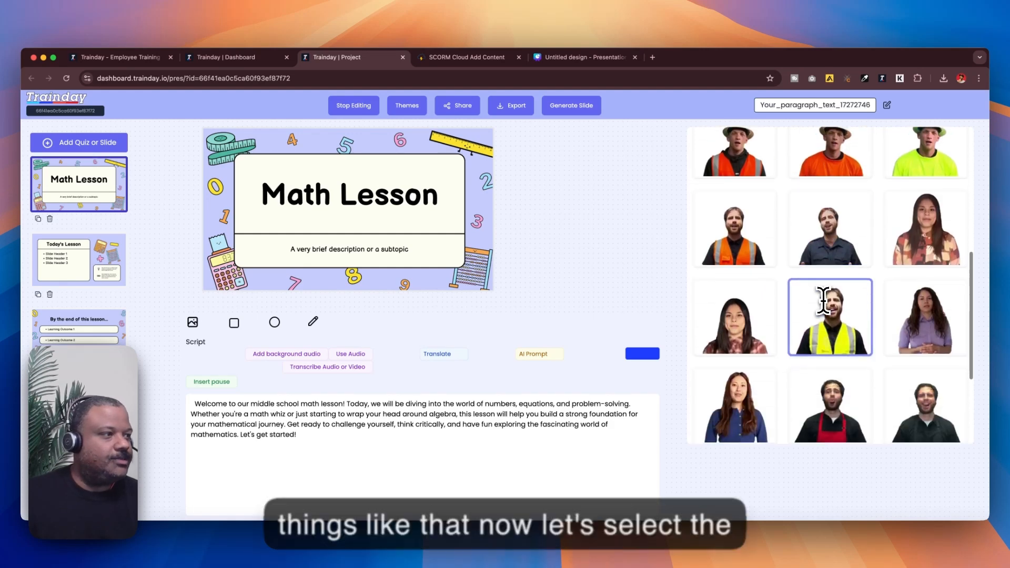
left_click(899, 304)
left_click_drag(895, 304, 476, 235)
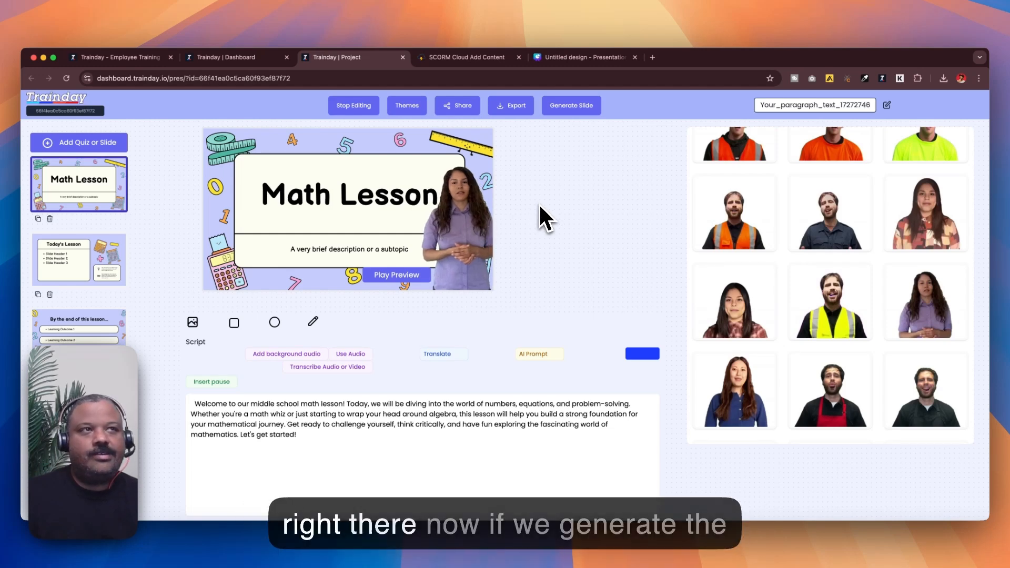
left_click(574, 108)
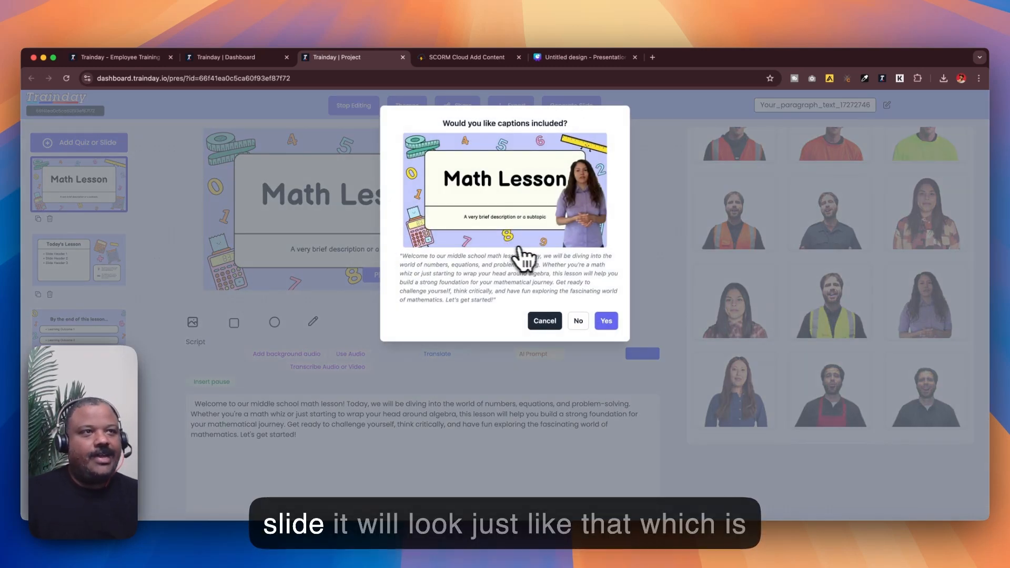
left_click(537, 324)
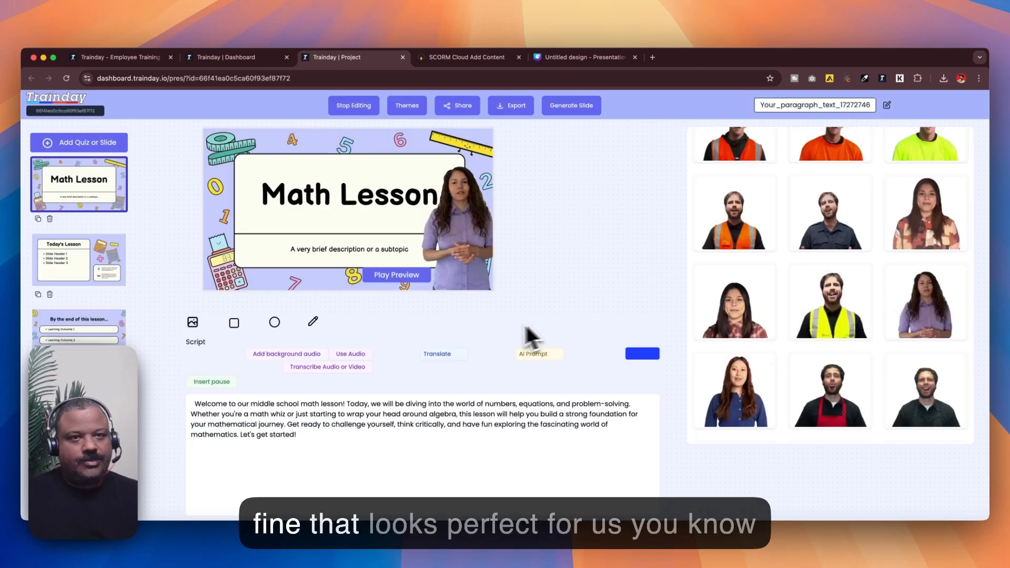
left_click(423, 355)
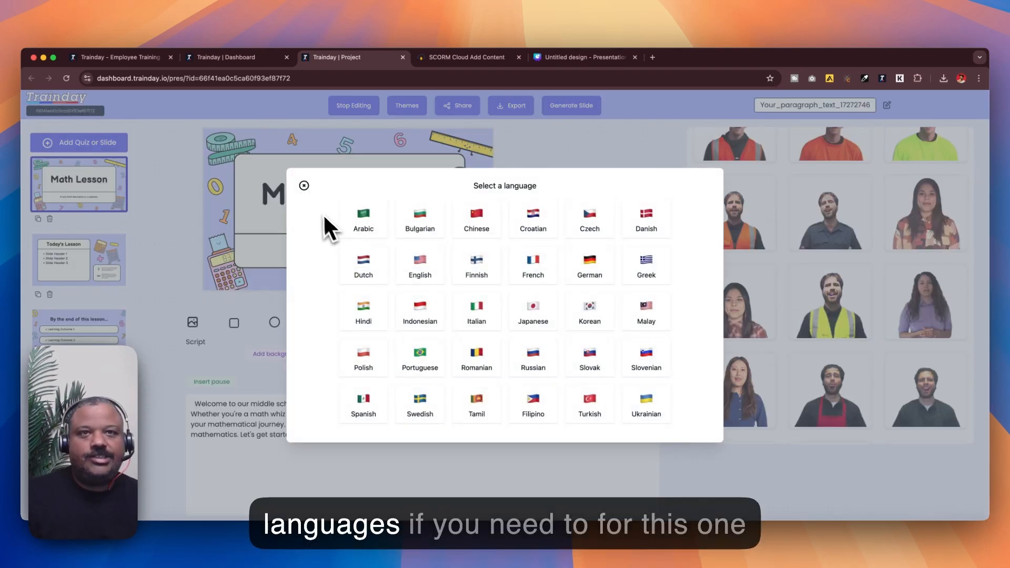
left_click(304, 186)
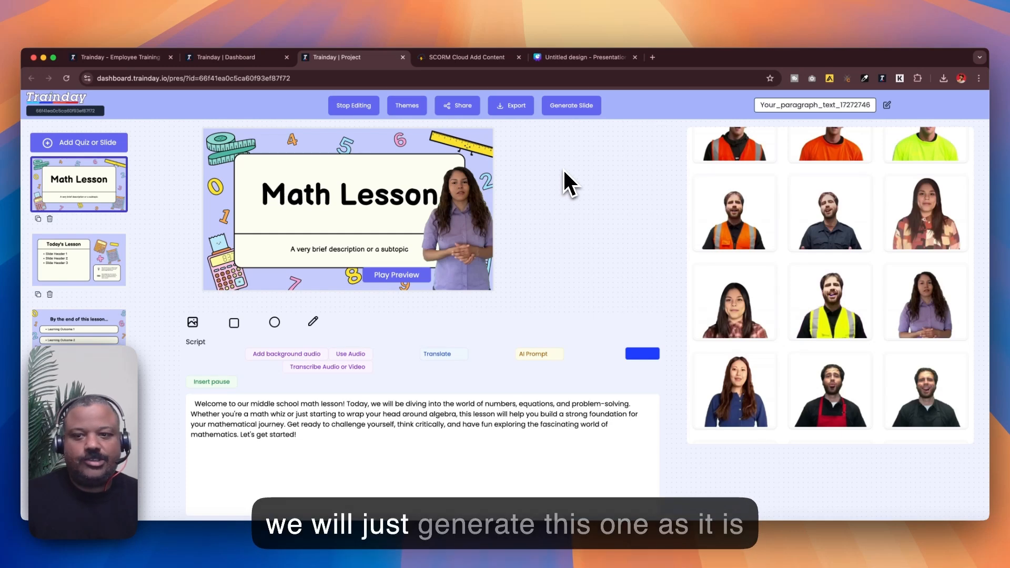
Generate the first slide's video with captions included and dismiss the notice
left_click(560, 107)
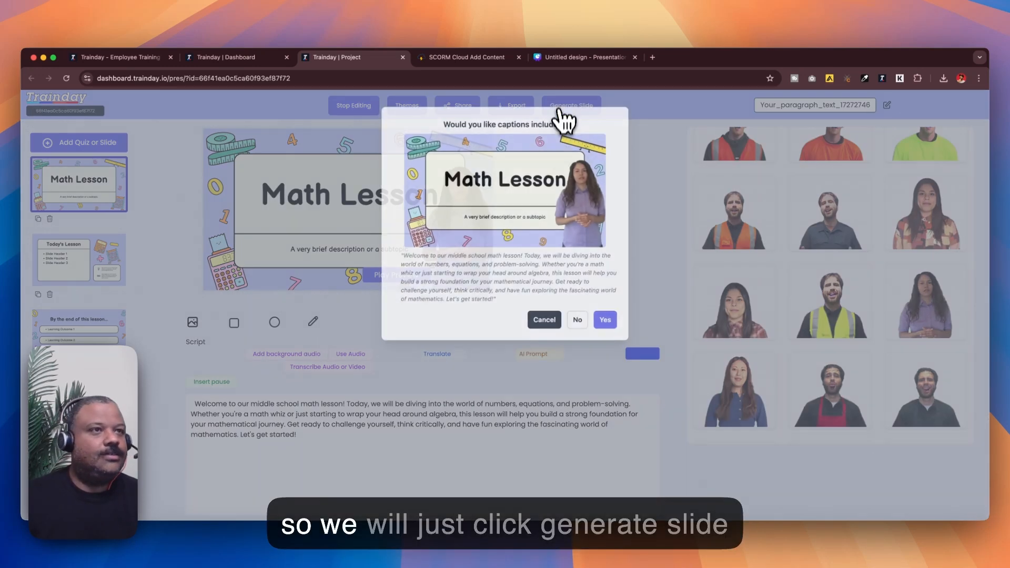
left_click(606, 322)
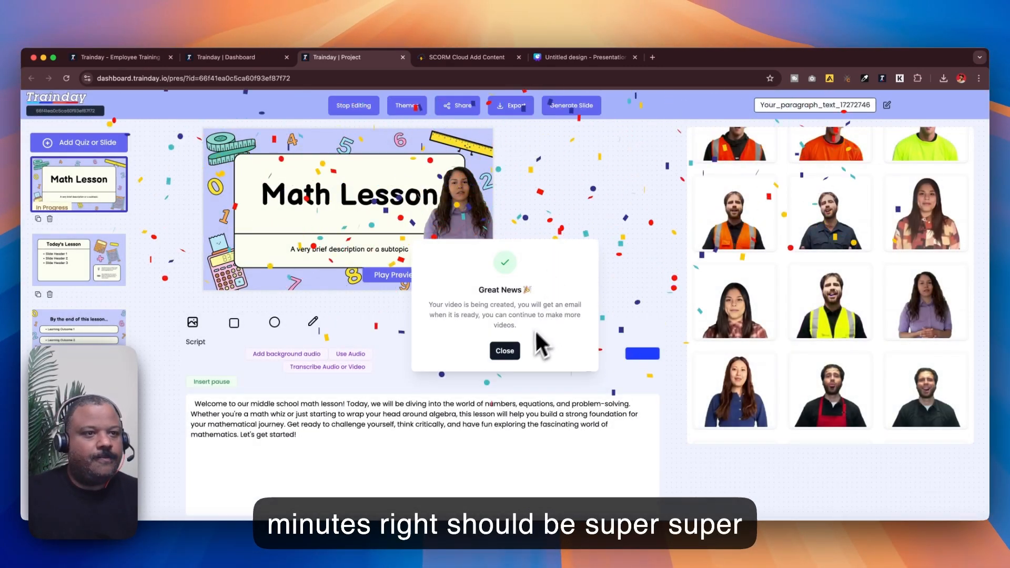
left_click(507, 351)
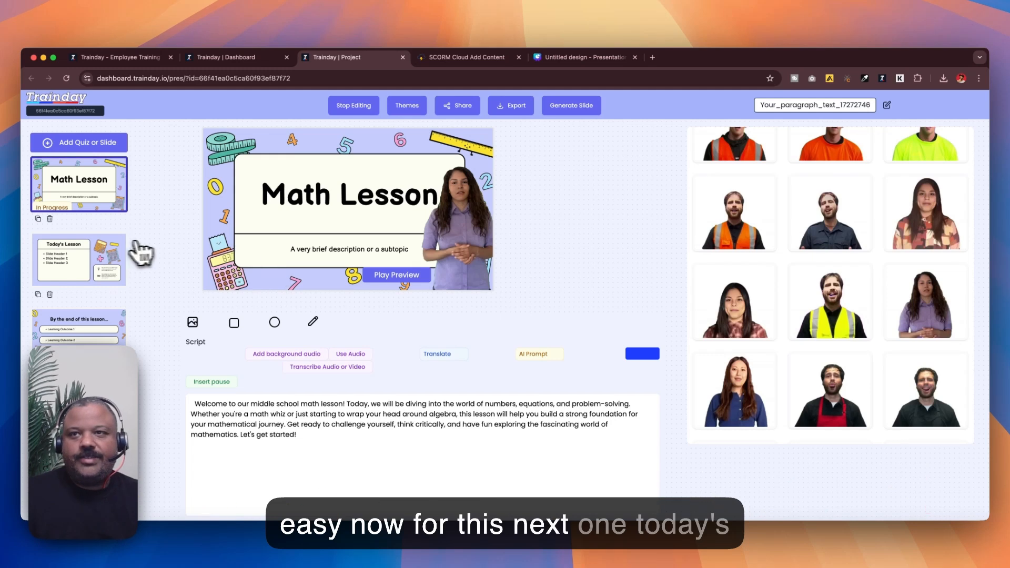
Select the Today's Lesson slide, enter editing, and generate its script via AI prompt for a simple lesson on intro to algebra
left_click(98, 261)
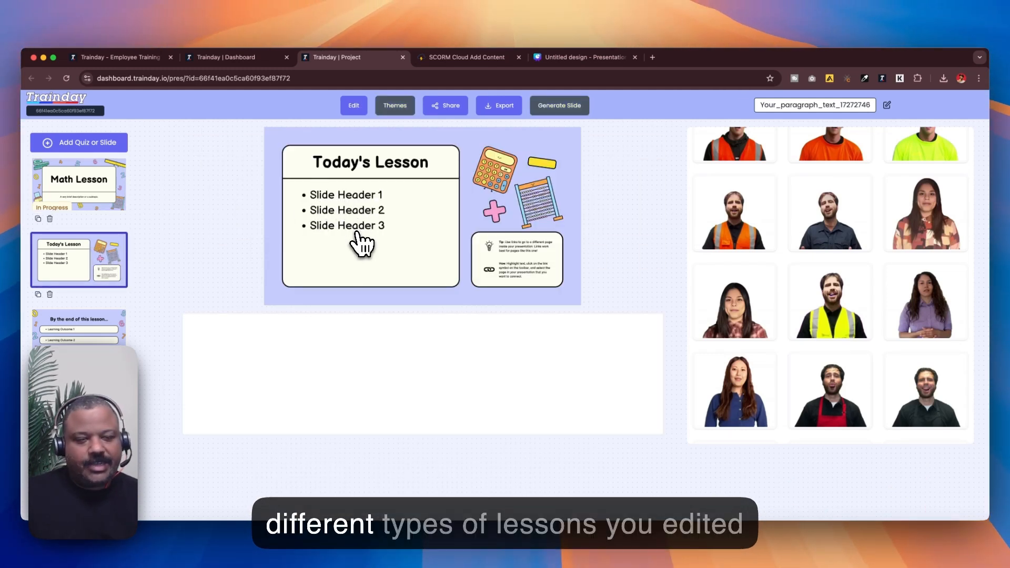
left_click(353, 106)
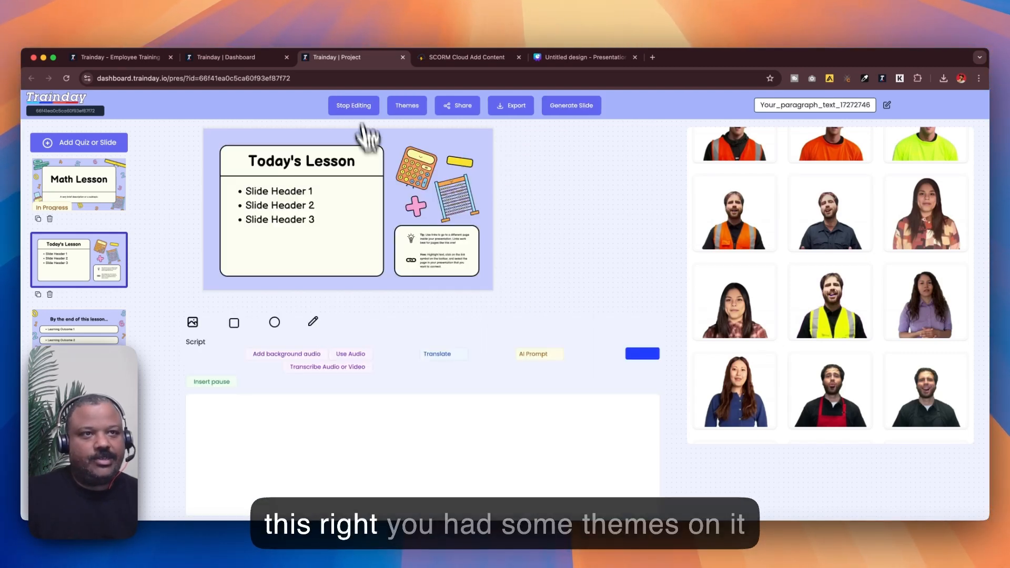
left_click(533, 354)
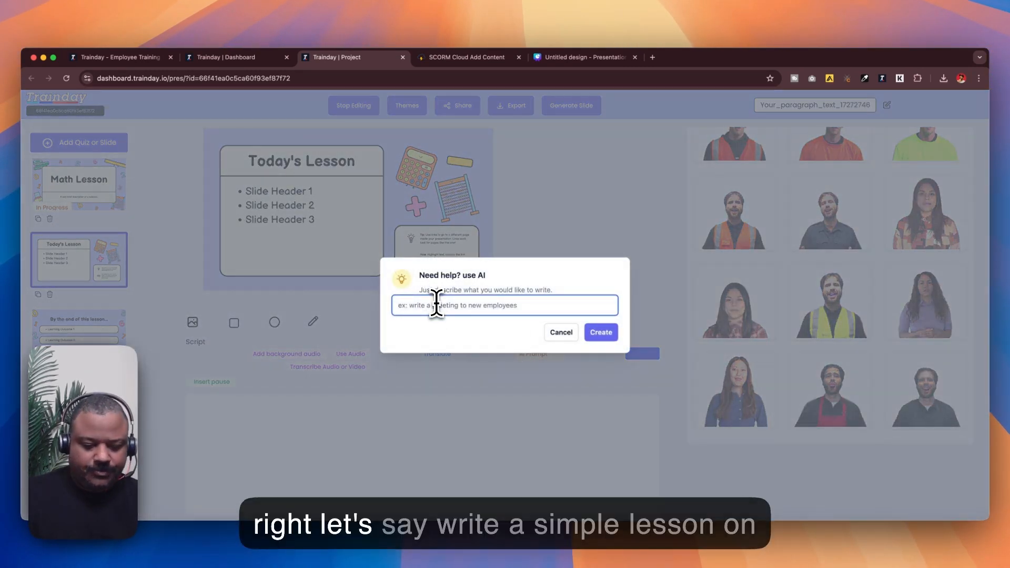
type("write ")
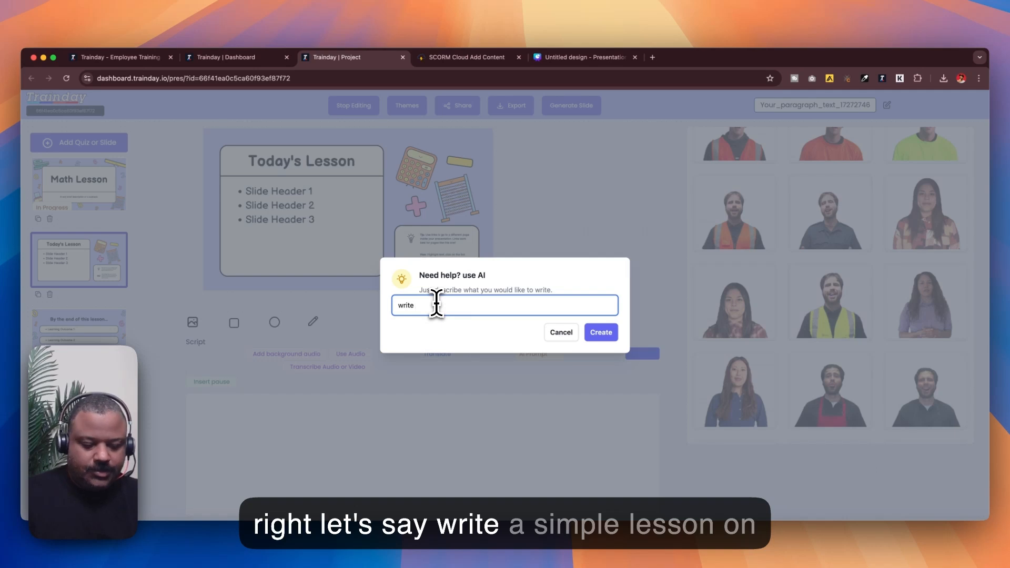
type("a sim")
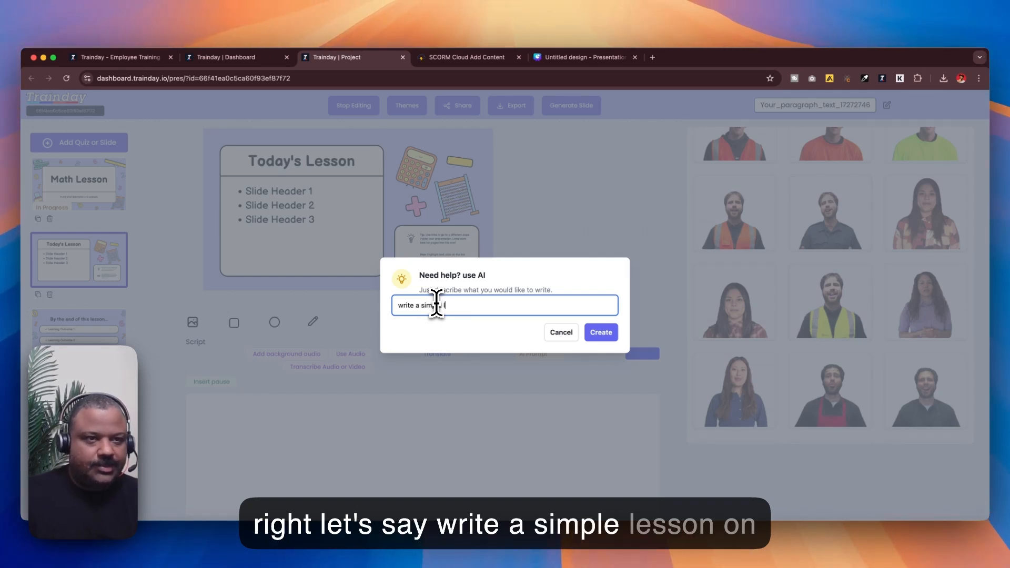
type("ple lesson on alegra")
key("alt+Left")
type("int")
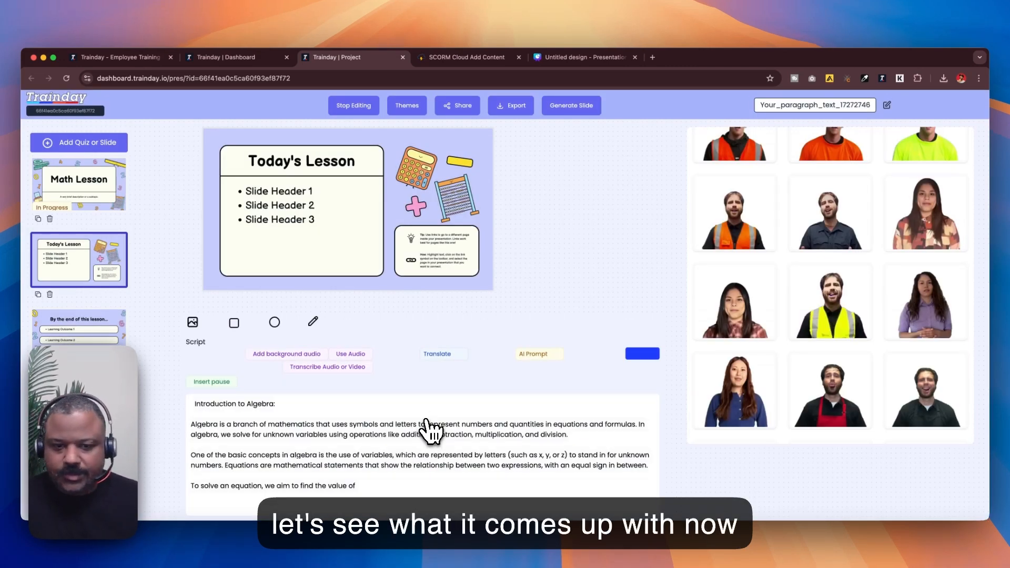
Place the woman in the purple top presenter onto the Today's Lesson slide and reposition her on the slide
left_click(427, 422)
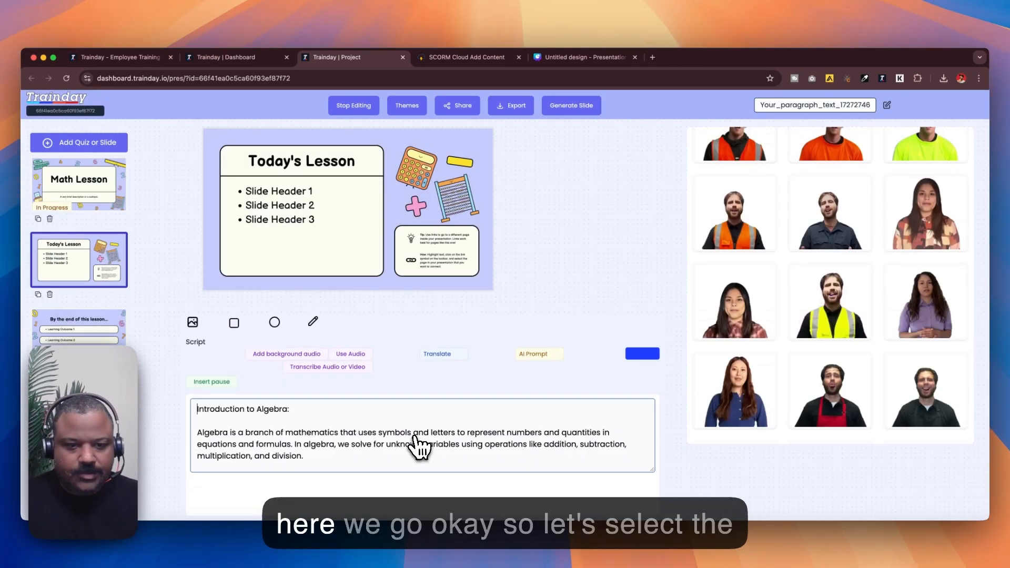
left_click(440, 389)
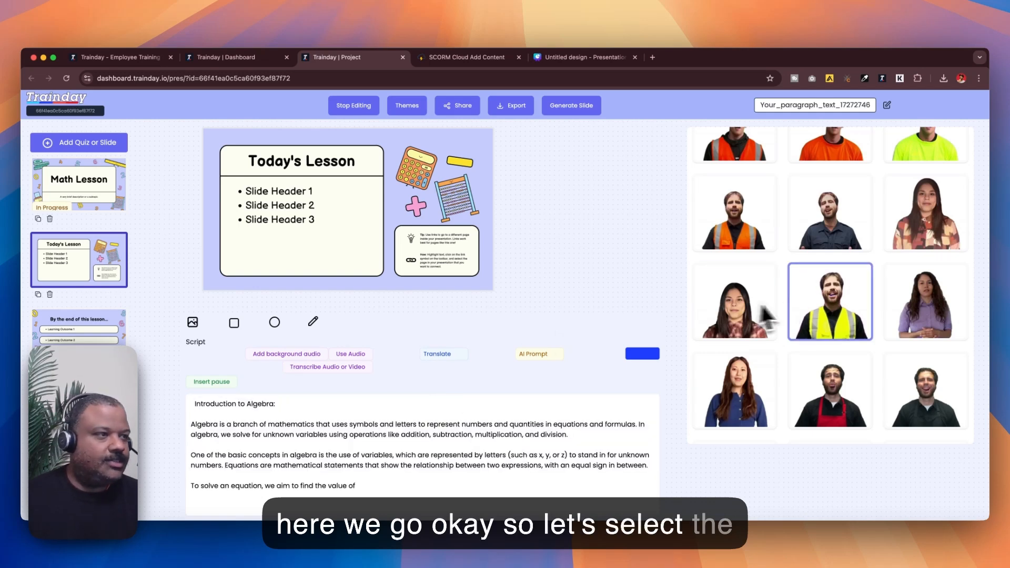
left_click(916, 301)
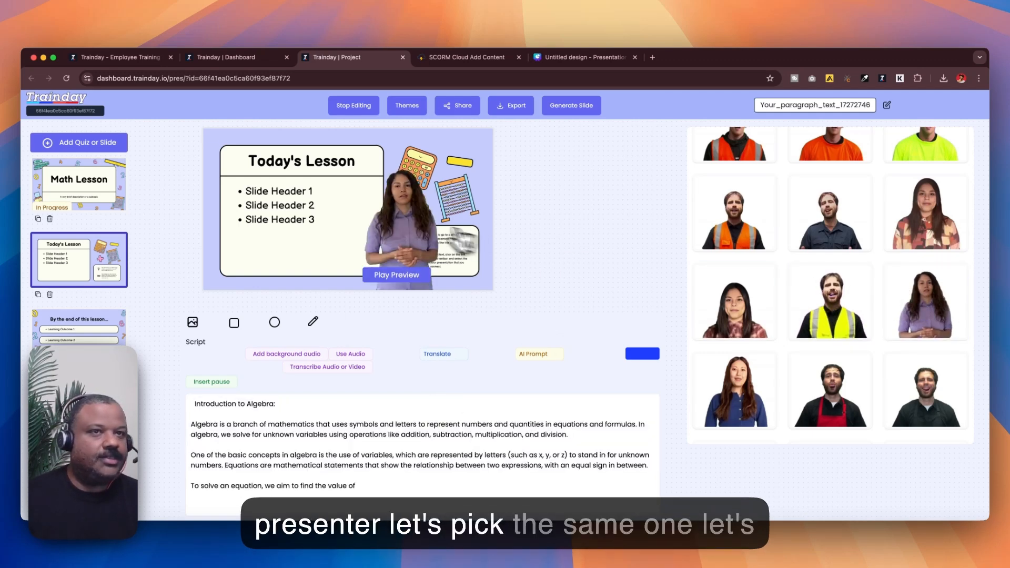
left_click_drag(408, 226, 445, 214)
Remove the "Introduction to Algebra:" heading line from the Today's Lesson script
left_click(577, 108)
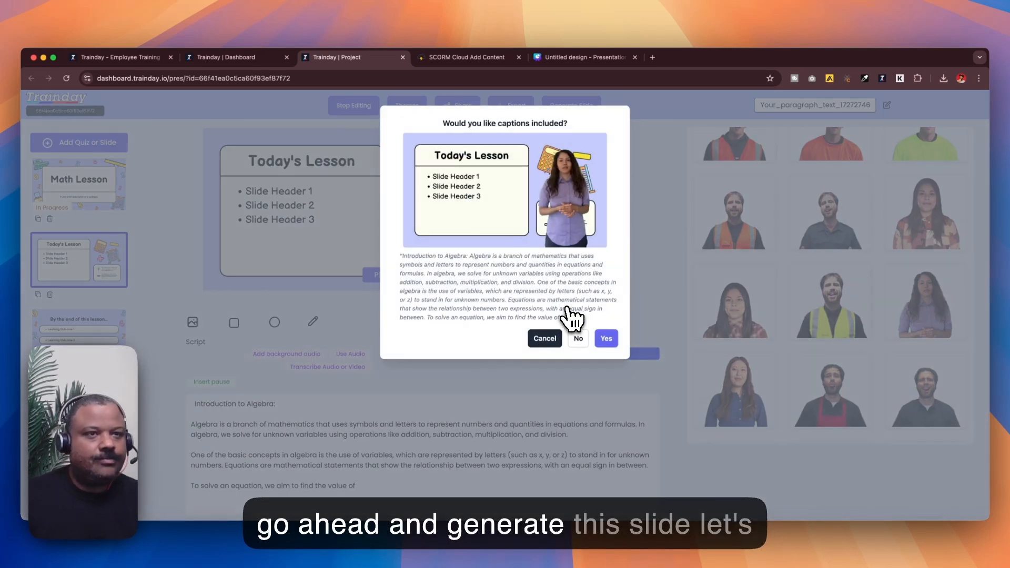
left_click(547, 340)
left_click(348, 461)
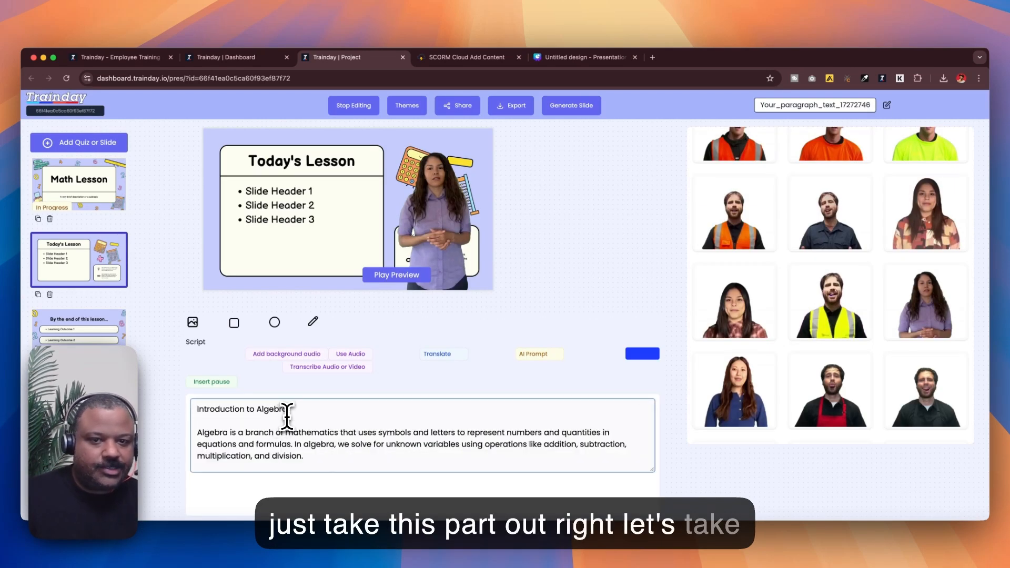
left_click_drag(290, 410, 195, 410)
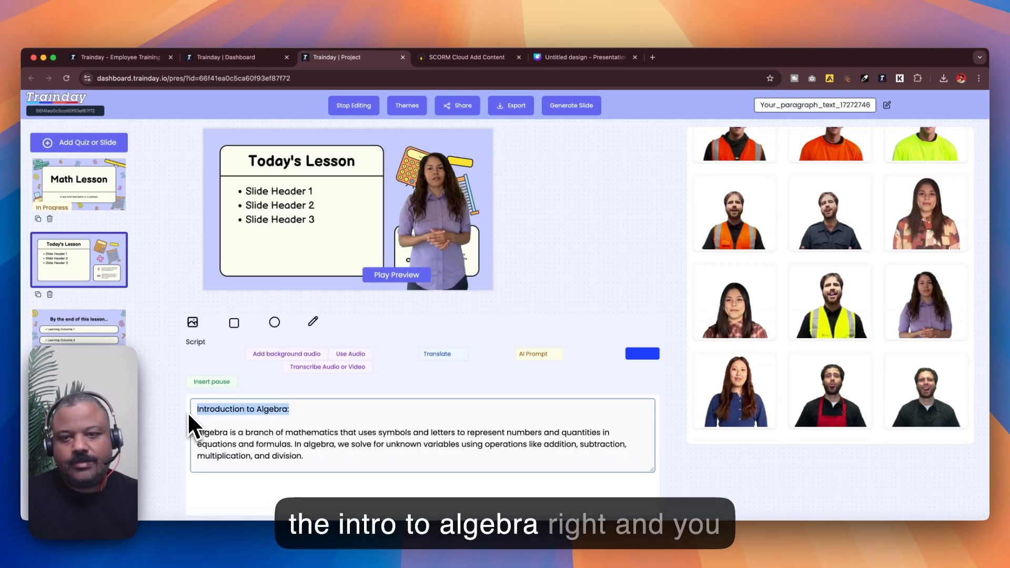
key("BackSpace")
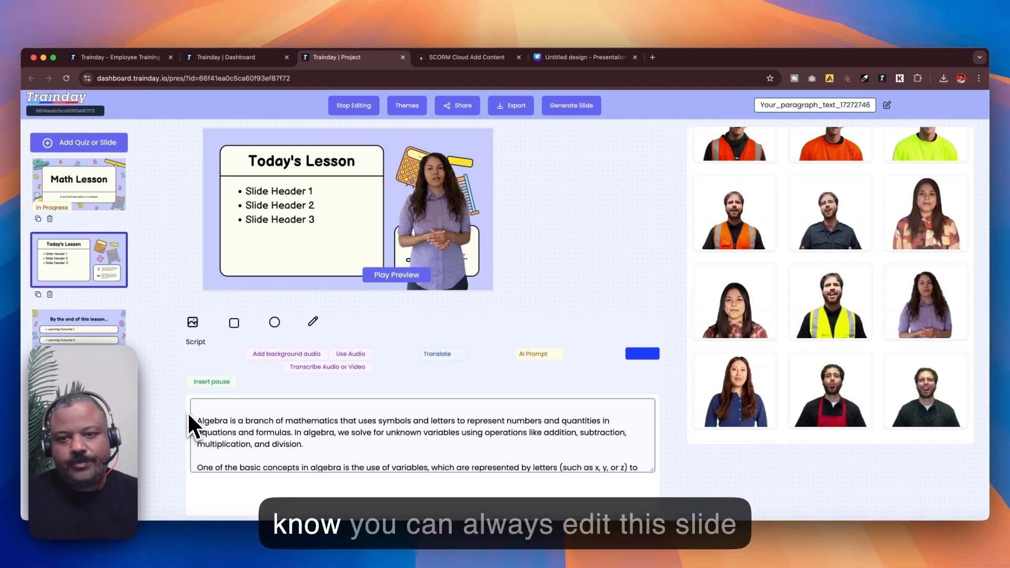
key("Delete")
left_click(187, 412)
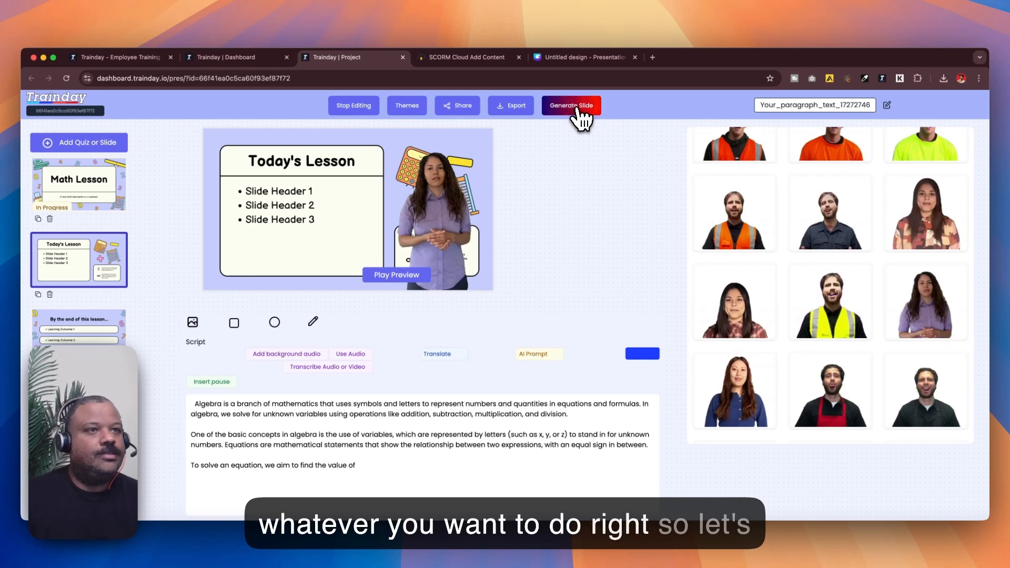
Generate the Today's Lesson slide video with captions included and dismiss the notice
left_click(581, 118)
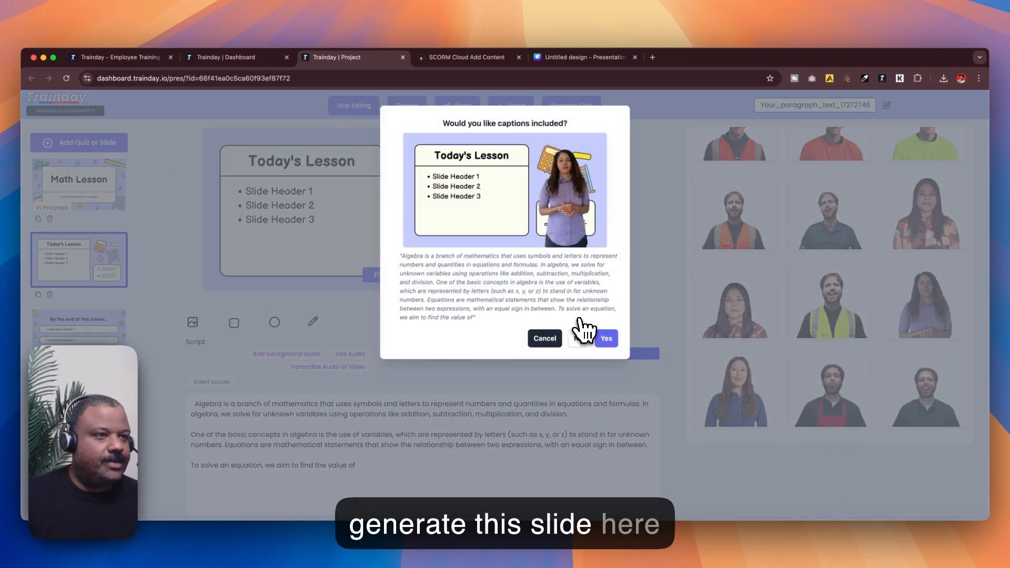
left_click(605, 337)
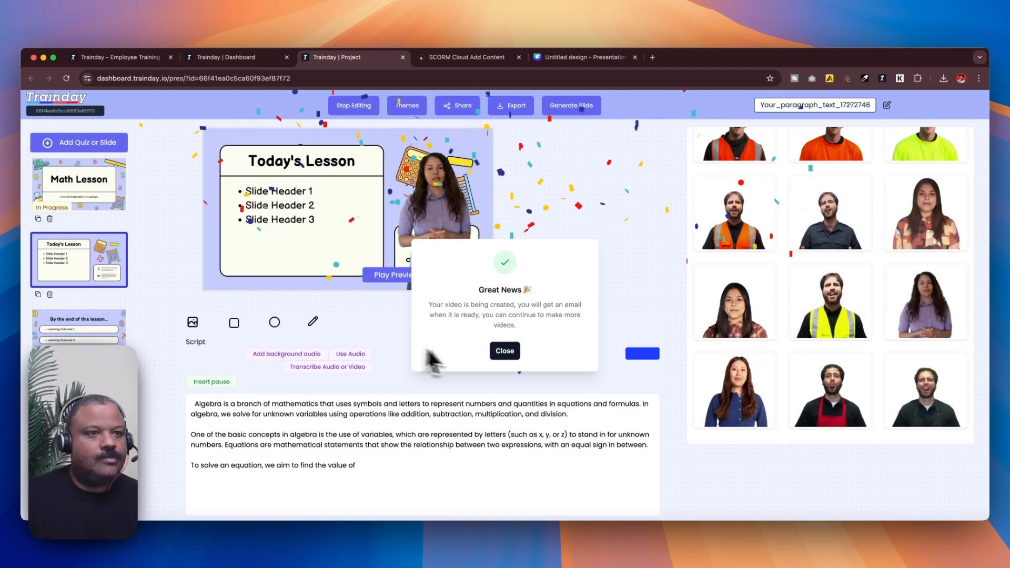
left_click(503, 353)
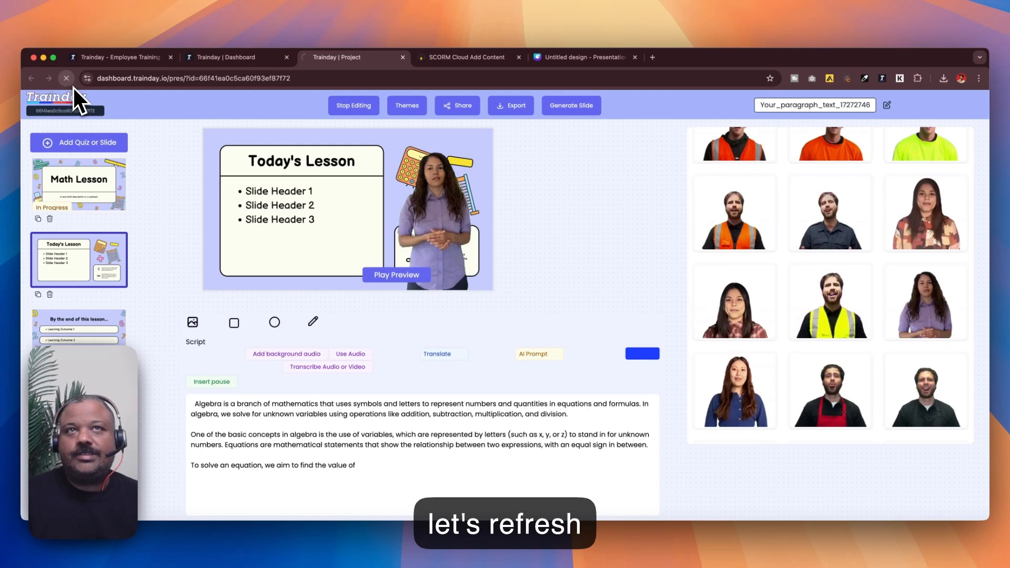
Add a quiz module after the Today's Lesson slide and open it
left_click(73, 86)
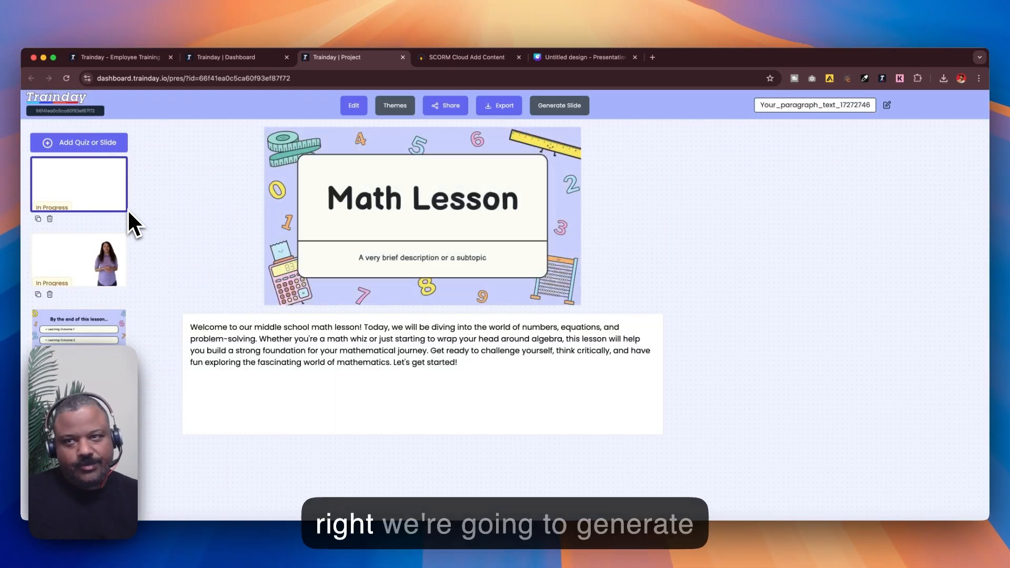
left_click(87, 280)
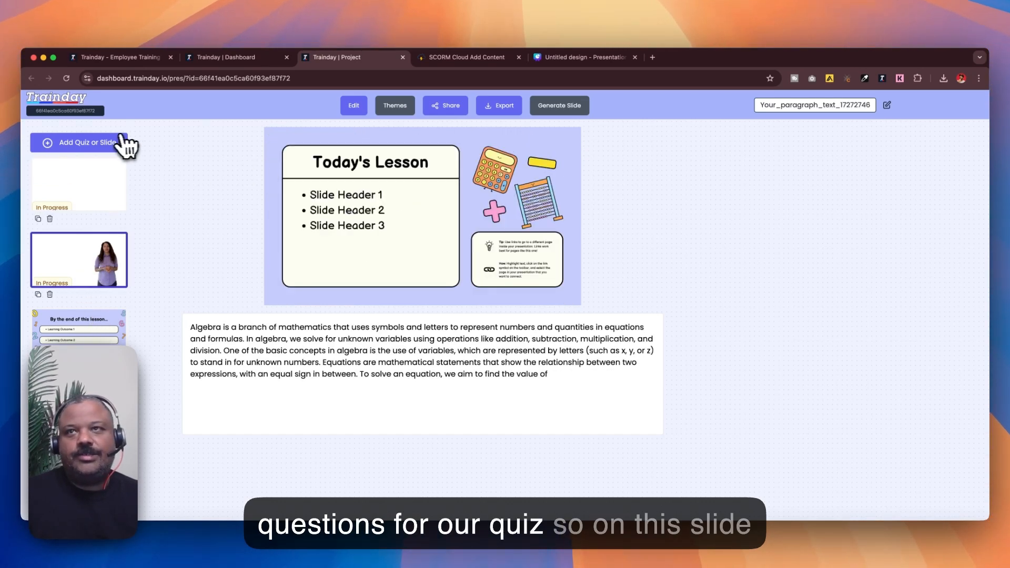
left_click(110, 149)
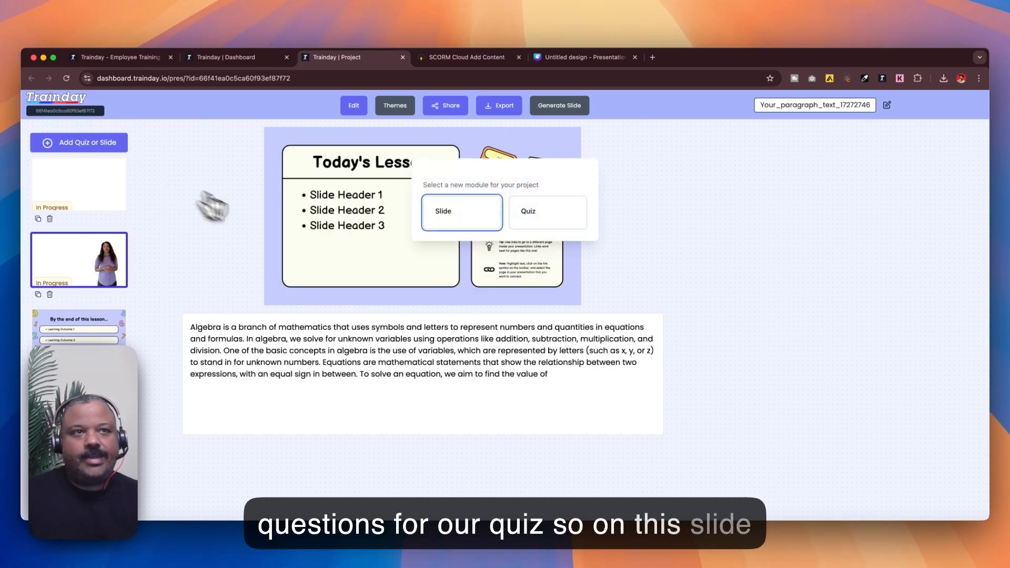
left_click(534, 231)
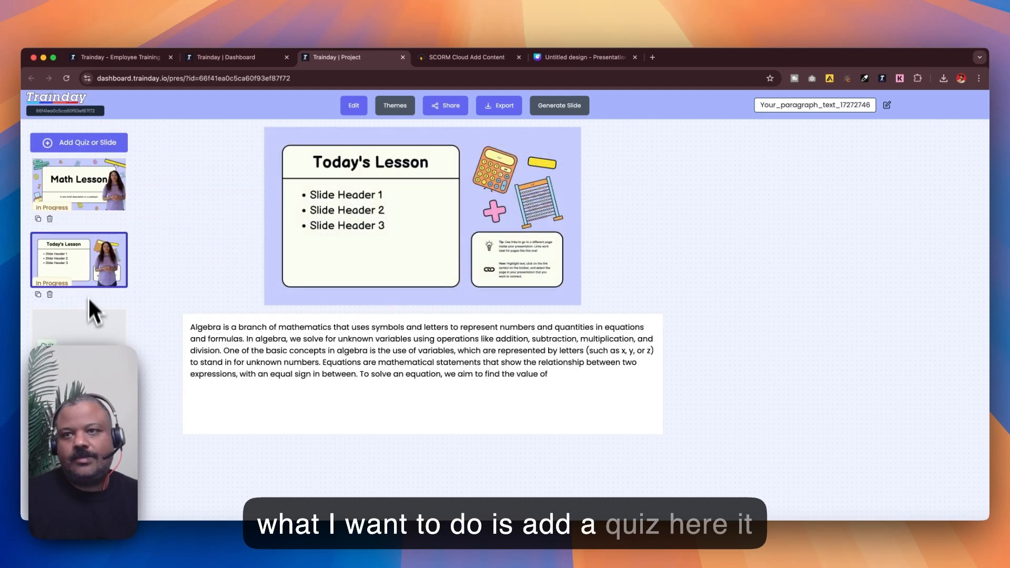
left_click(97, 329)
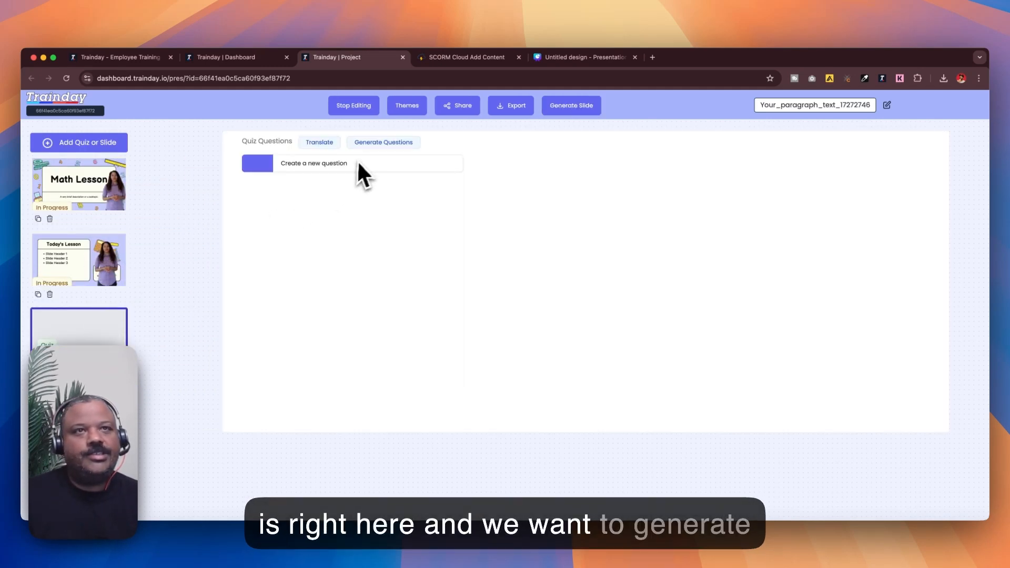
Generate 5 quiz questions based on the Today's Lesson slide
left_click(374, 158)
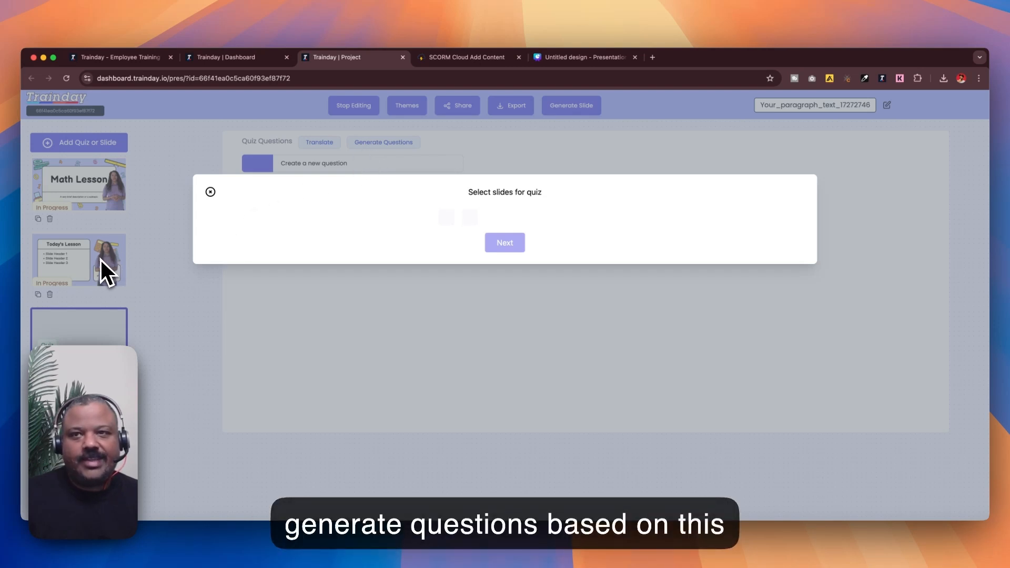
left_click(468, 218)
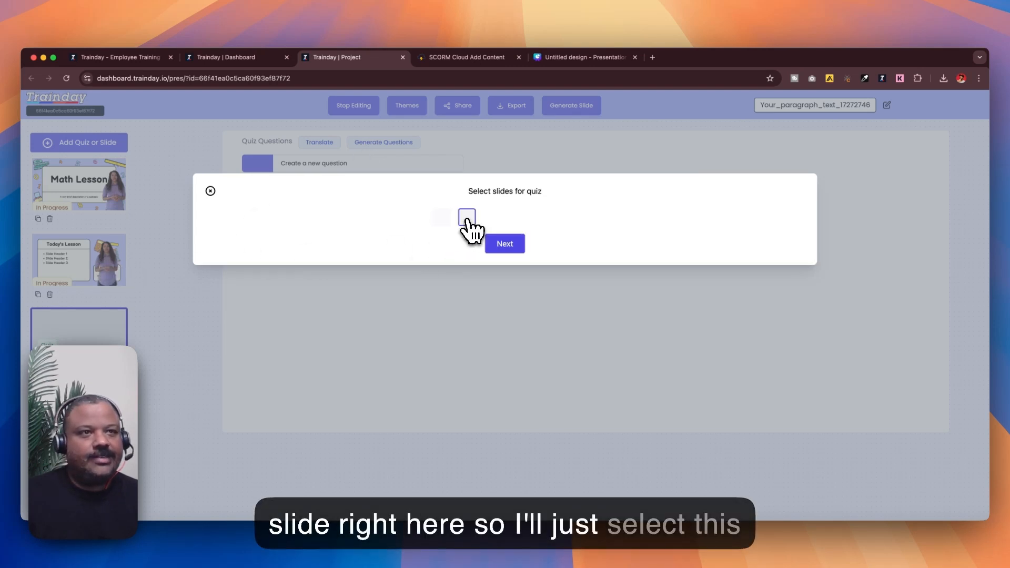
left_click(503, 245)
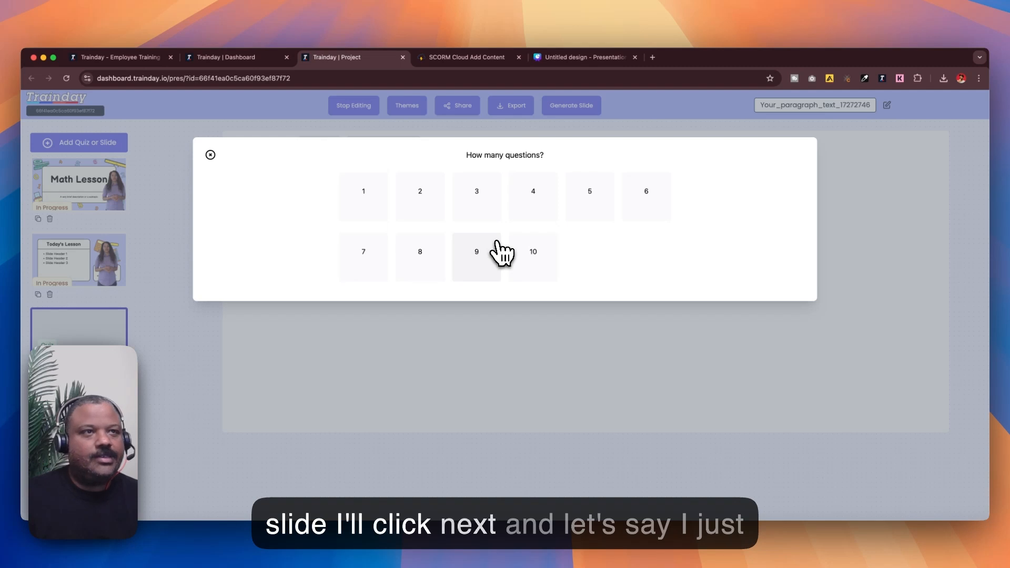
left_click(579, 211)
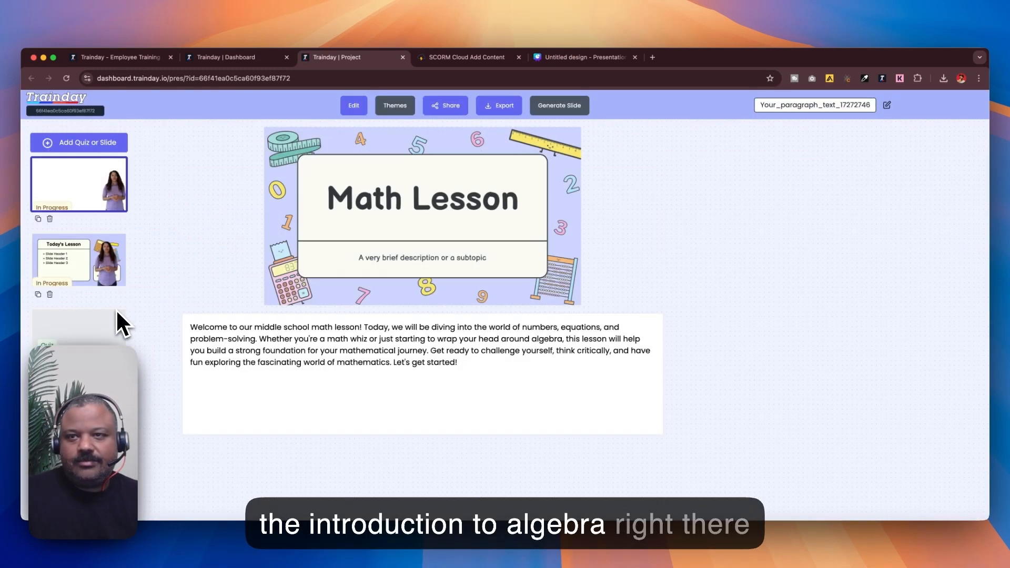
left_click(95, 324)
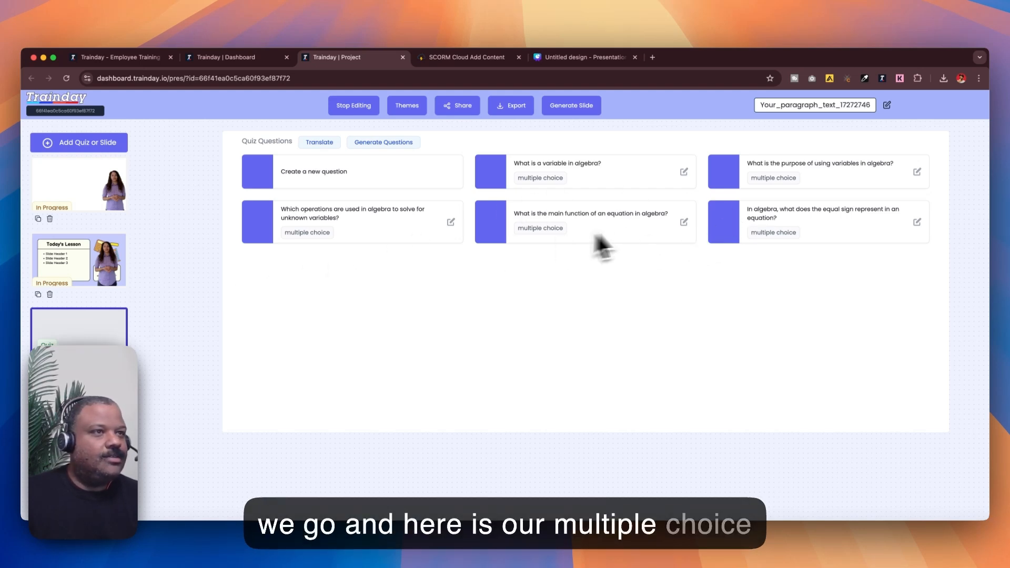
Inspect a generated question's answer choices and the quiz translation language options
left_click(684, 222)
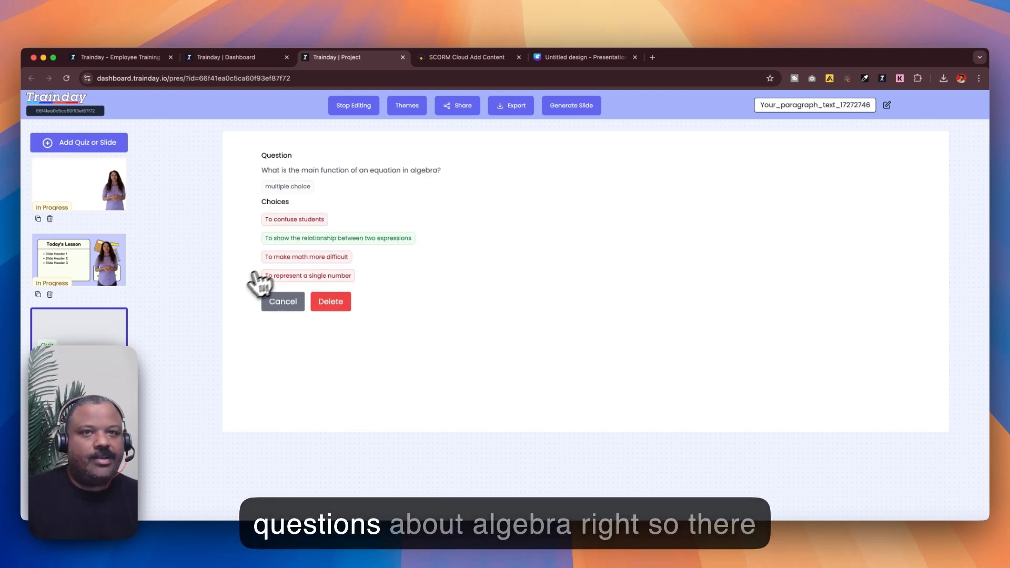
left_click(278, 305)
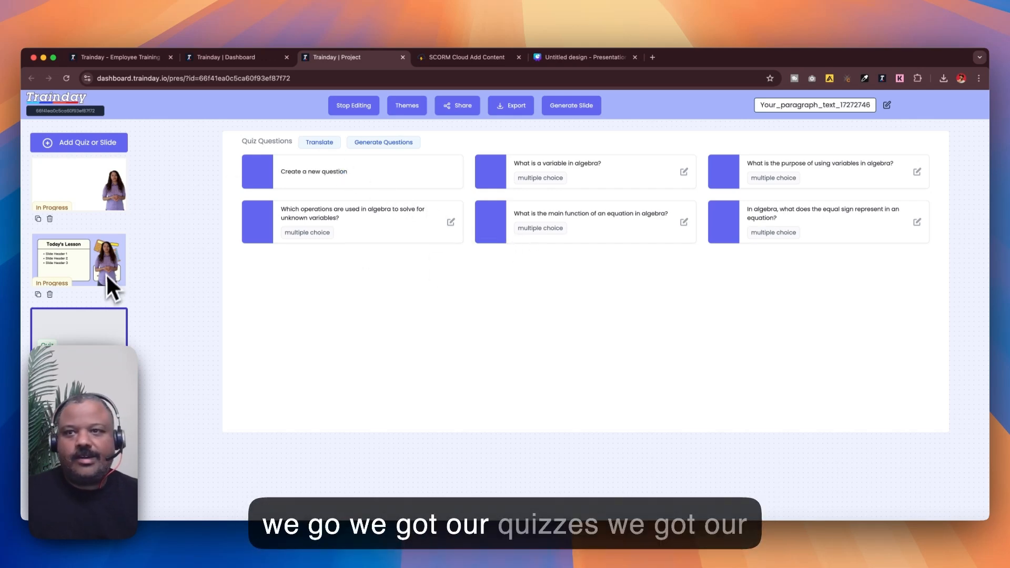
left_click(319, 142)
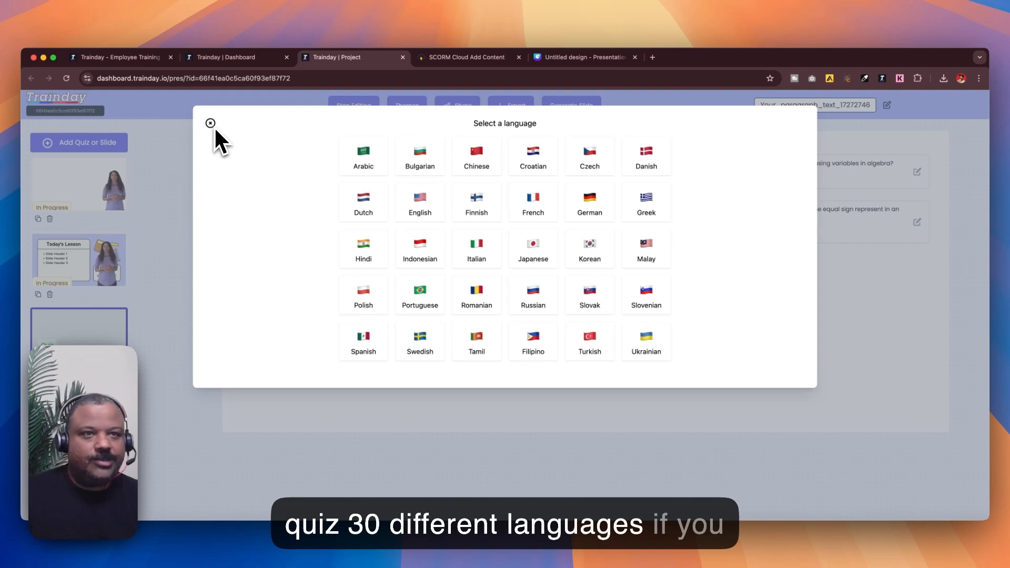
left_click(211, 126)
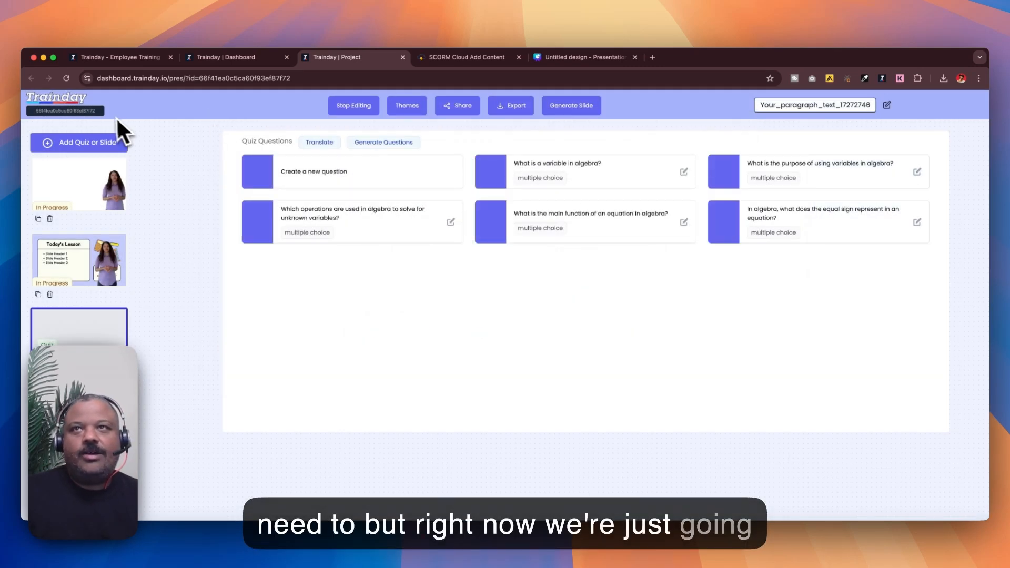
Open the Math Lesson project from the dashboard in a new browser tab
left_click(80, 103)
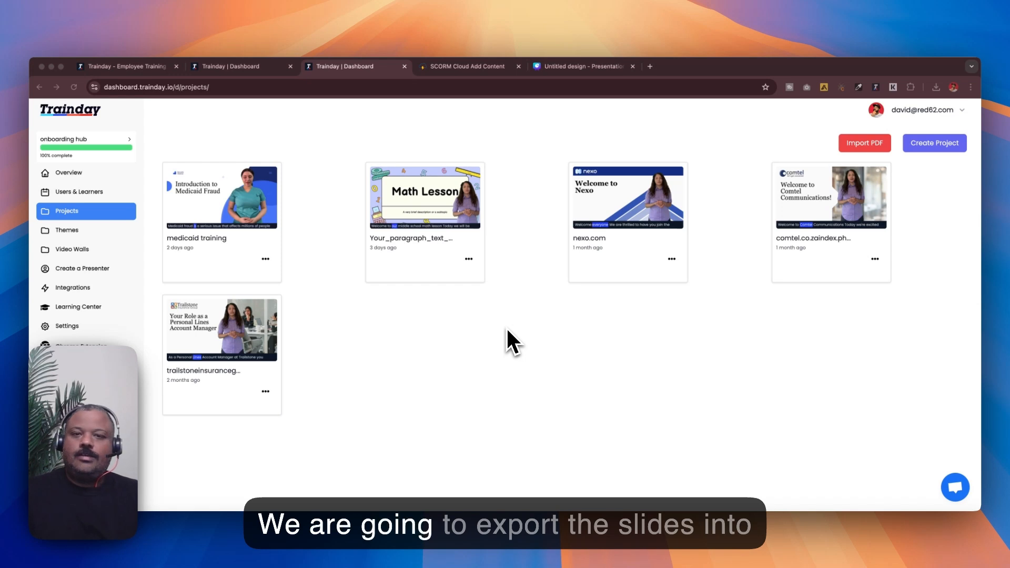
left_click(506, 329)
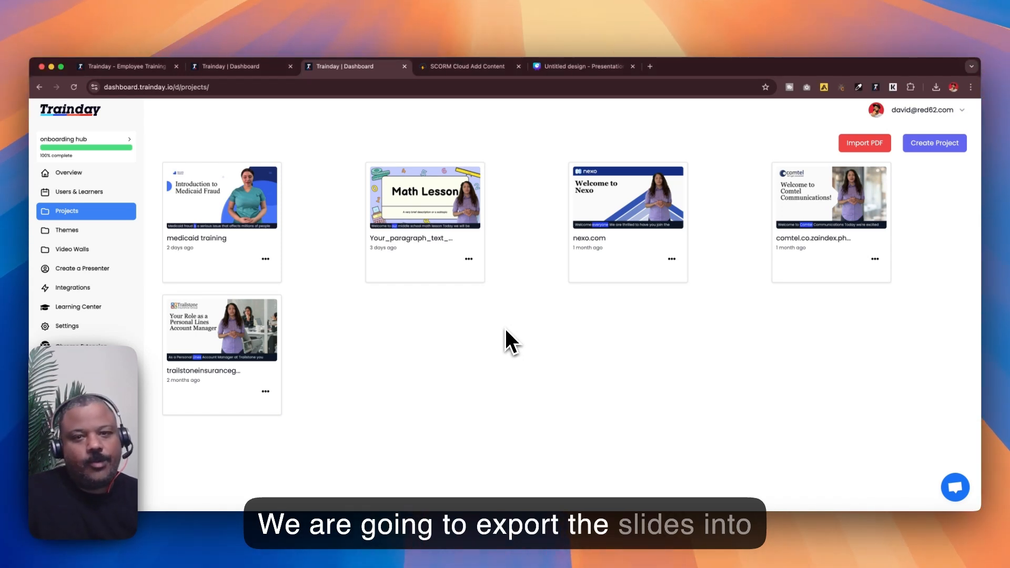
right_click(432, 204)
left_click(466, 206)
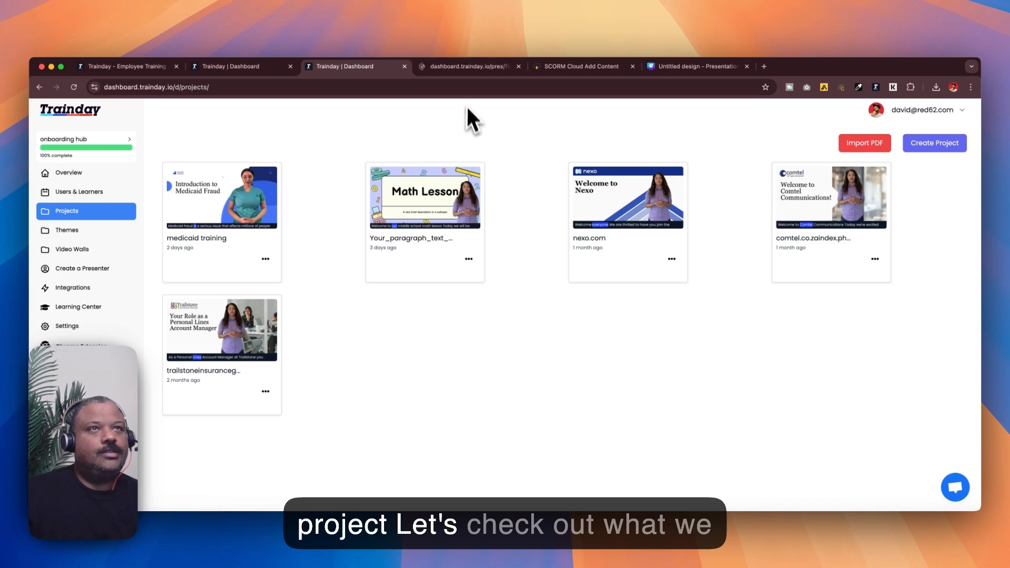
left_click(469, 68)
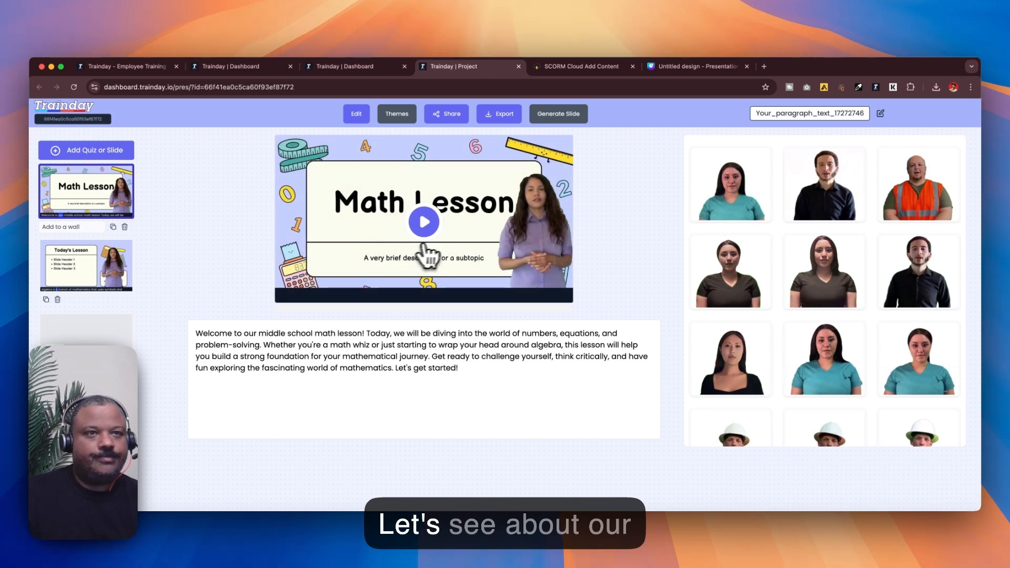
Play the previews of the Math Lesson and Today's Lesson slide videos
left_click(440, 249)
key("XF86AudioRaiseVolume")
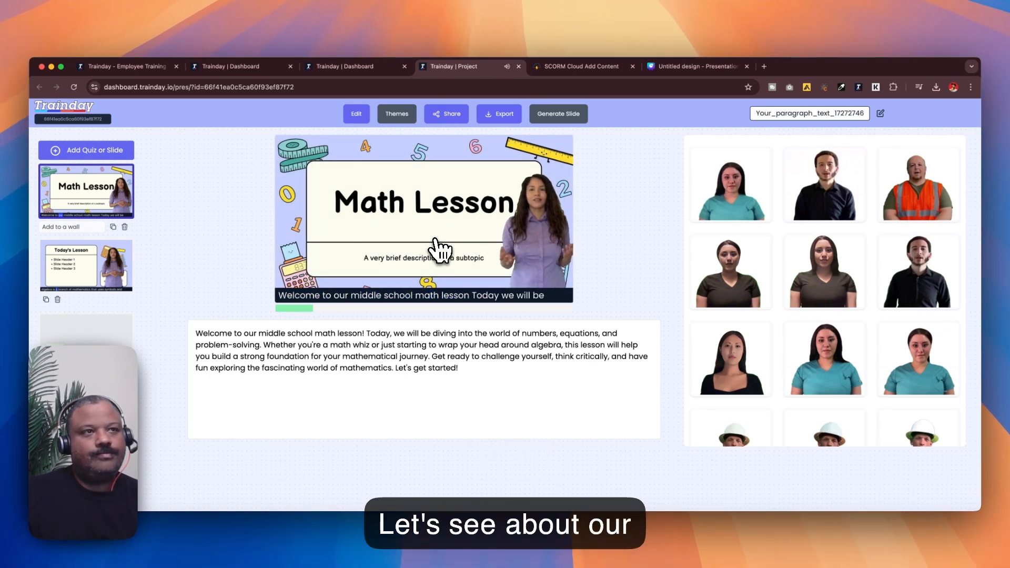
left_click(408, 229)
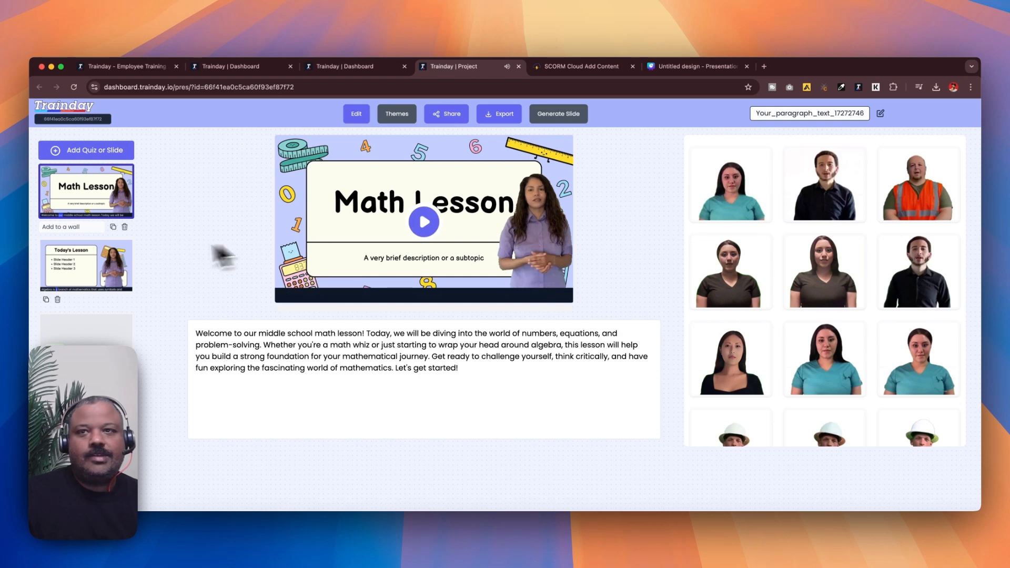
left_click(76, 267)
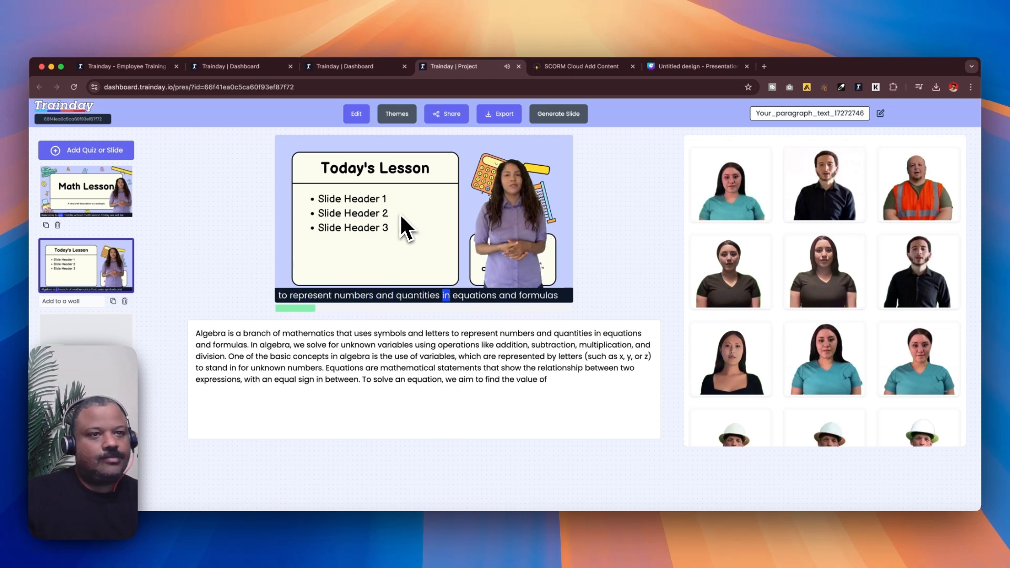
left_click(404, 226)
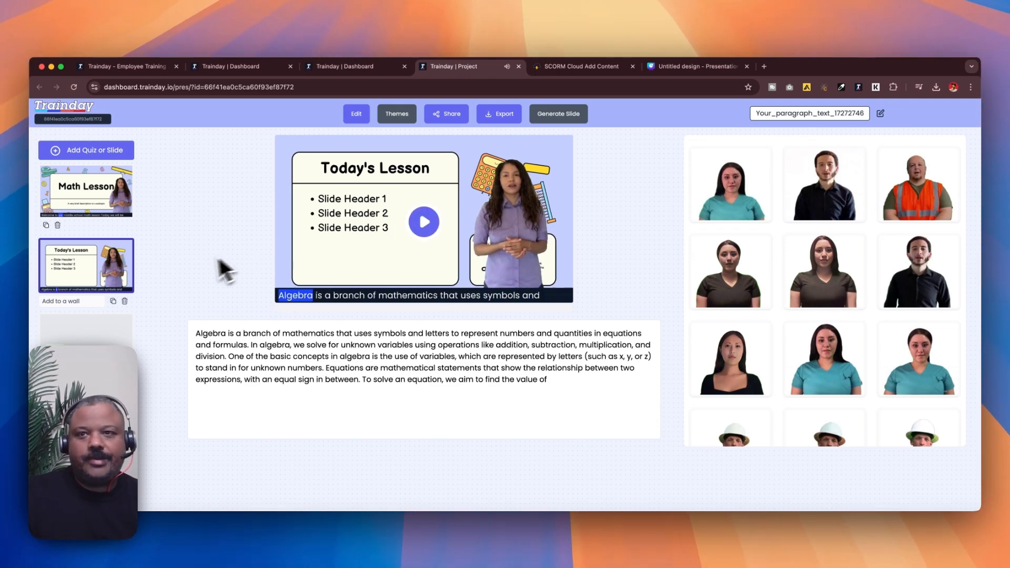
Export the Math Lesson slide, Today's Lesson slide and quiz as a SCORM 1.2 package and download it
left_click(112, 335)
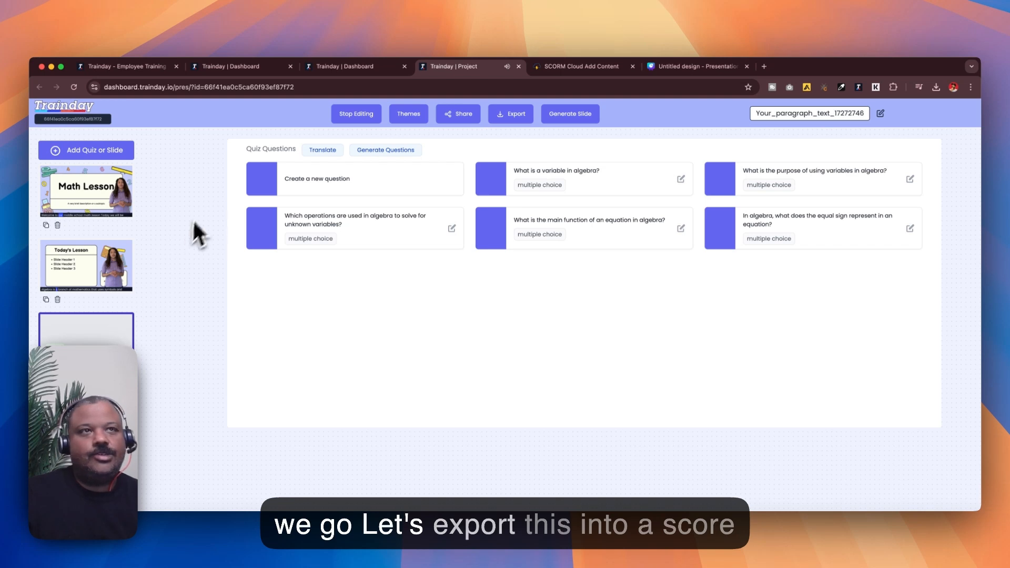
left_click(503, 121)
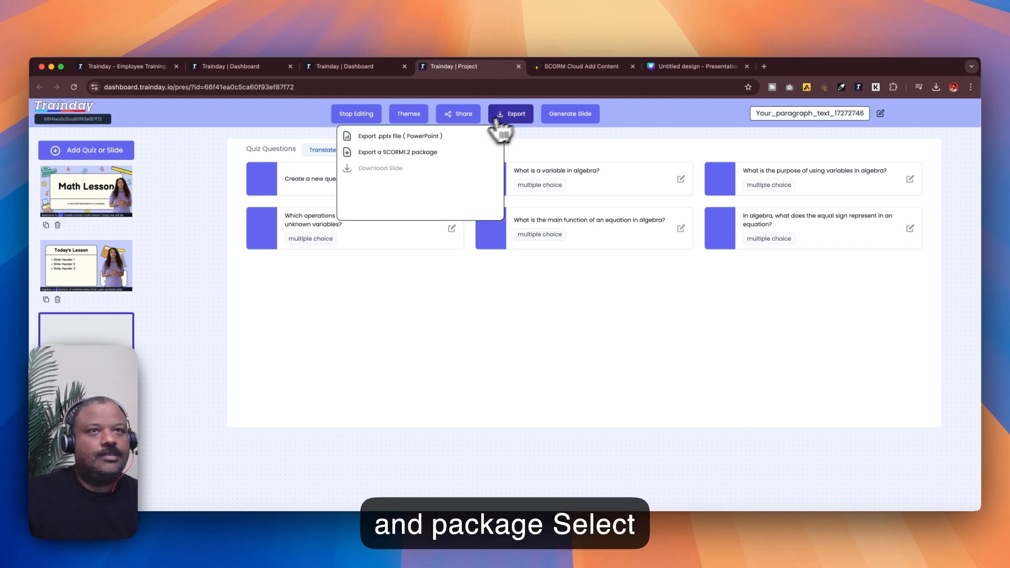
left_click(412, 155)
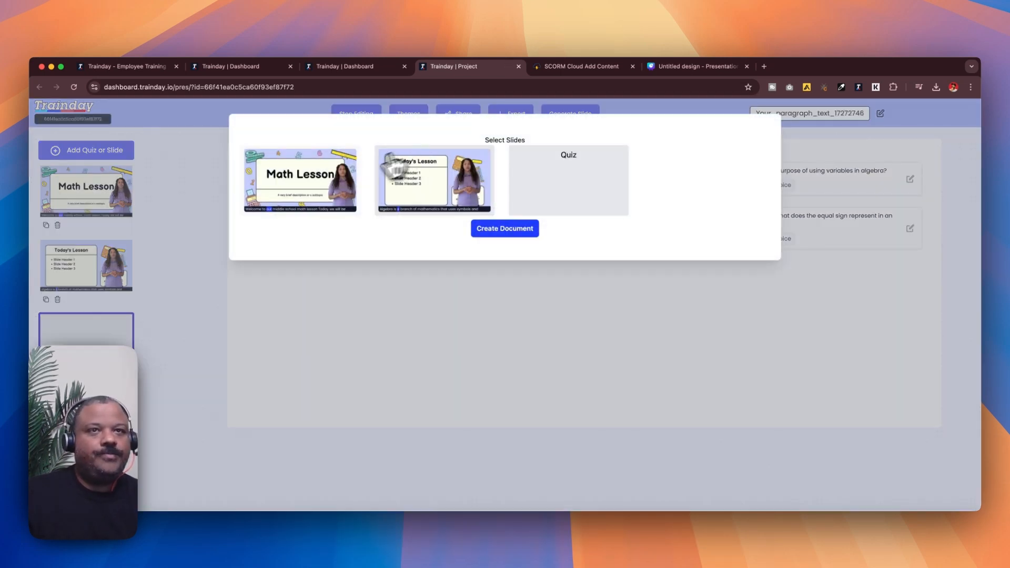
left_click(329, 188)
left_click(416, 195)
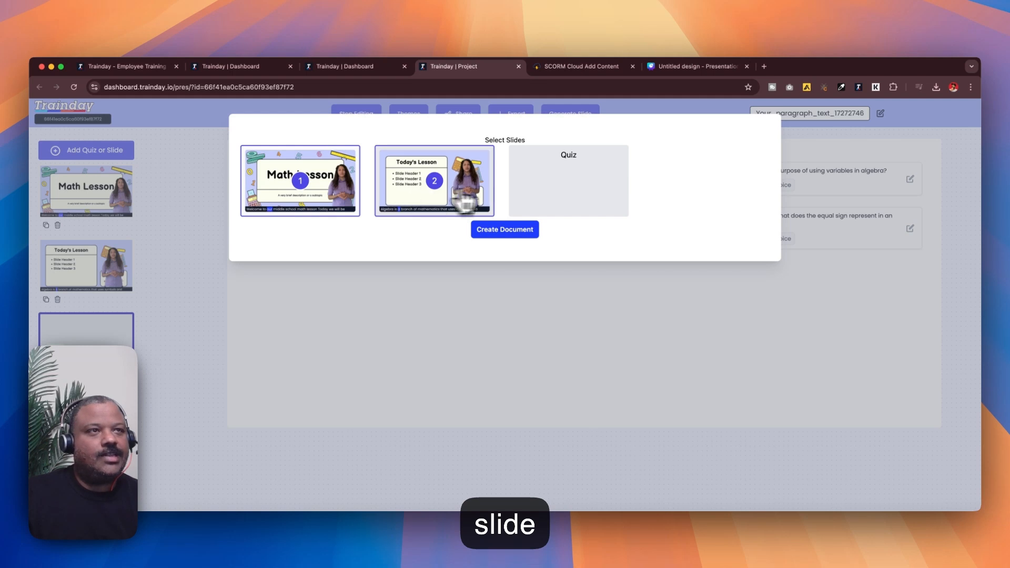
left_click(526, 196)
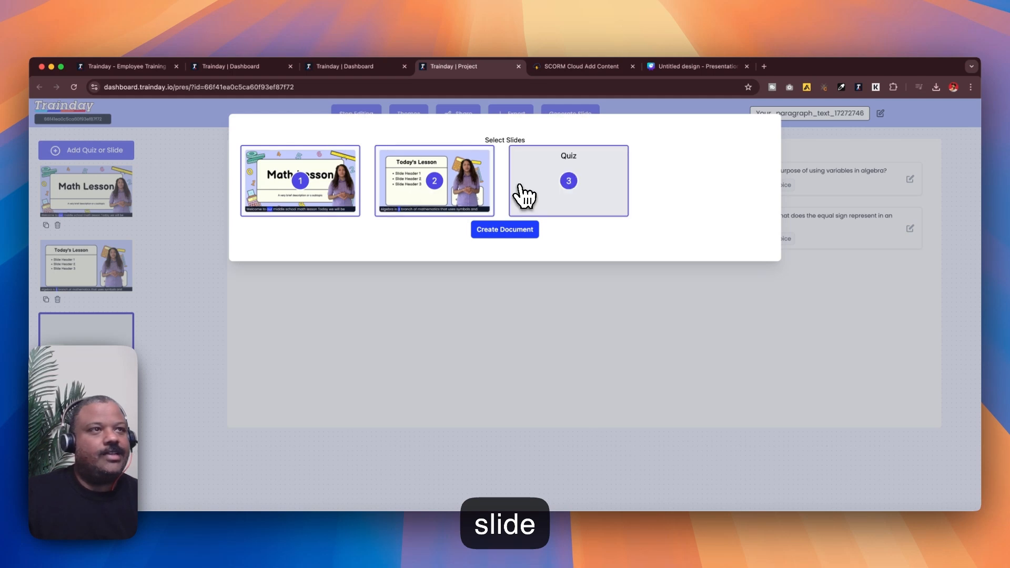
left_click(494, 234)
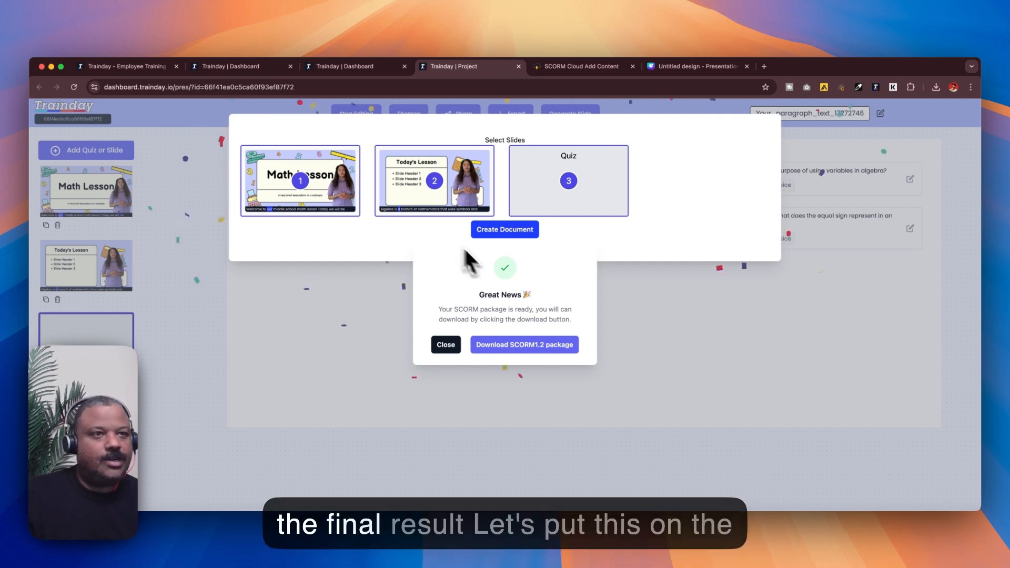
left_click(520, 347)
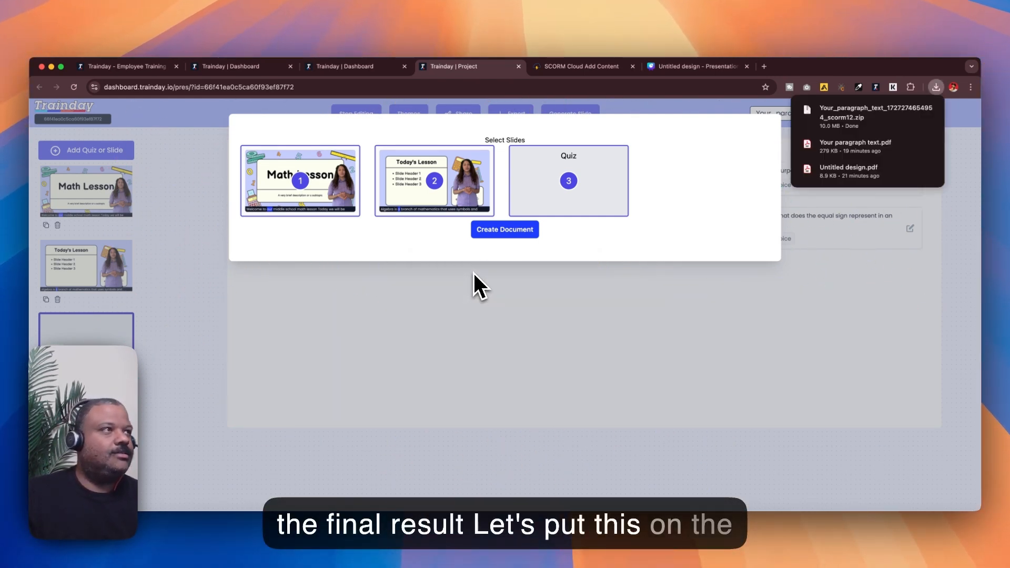
left_click_drag(834, 124, 978, 442)
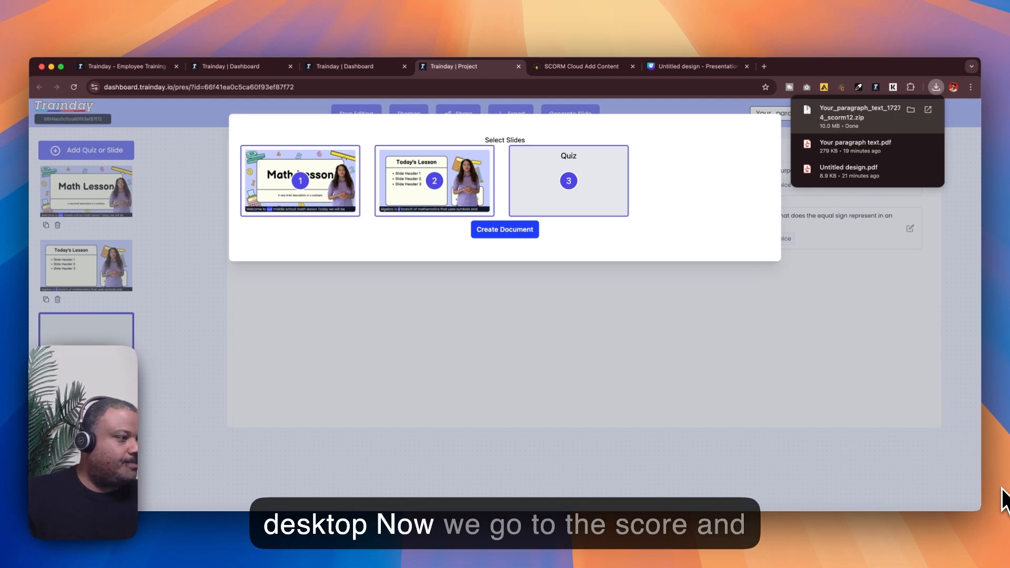
left_click(617, 105)
left_click(616, 106)
left_click(596, 66)
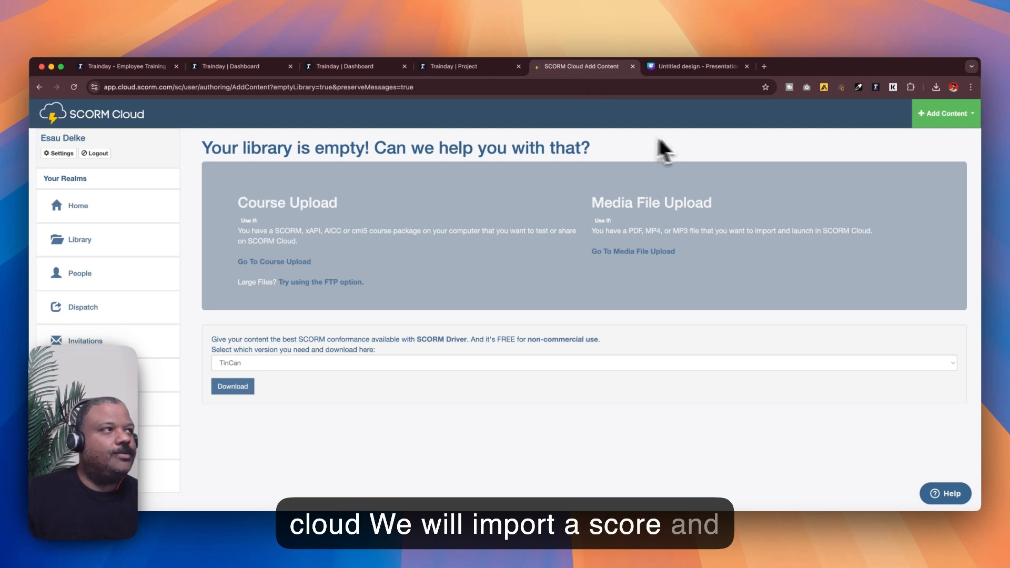
left_click(924, 119)
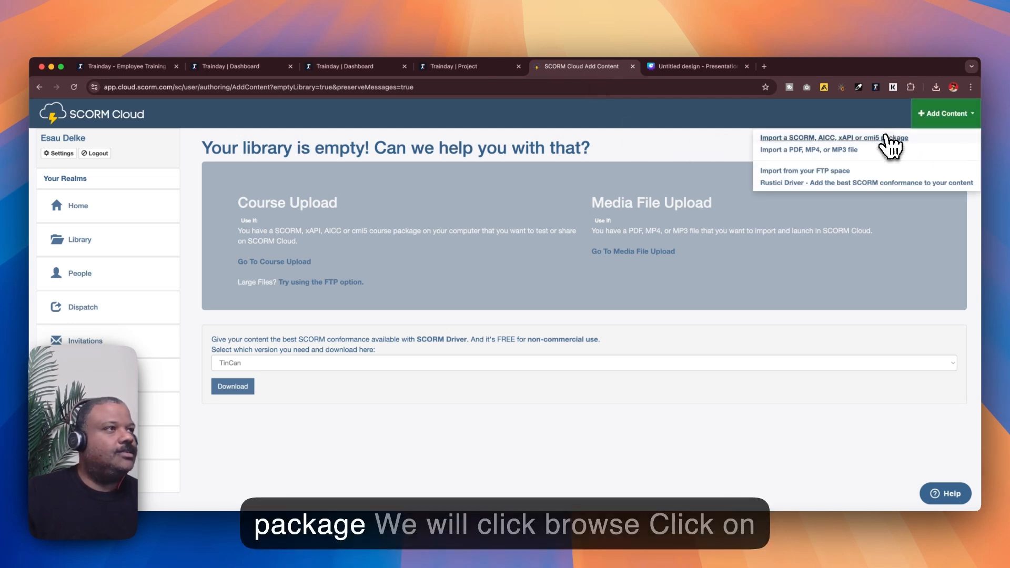
left_click(893, 139)
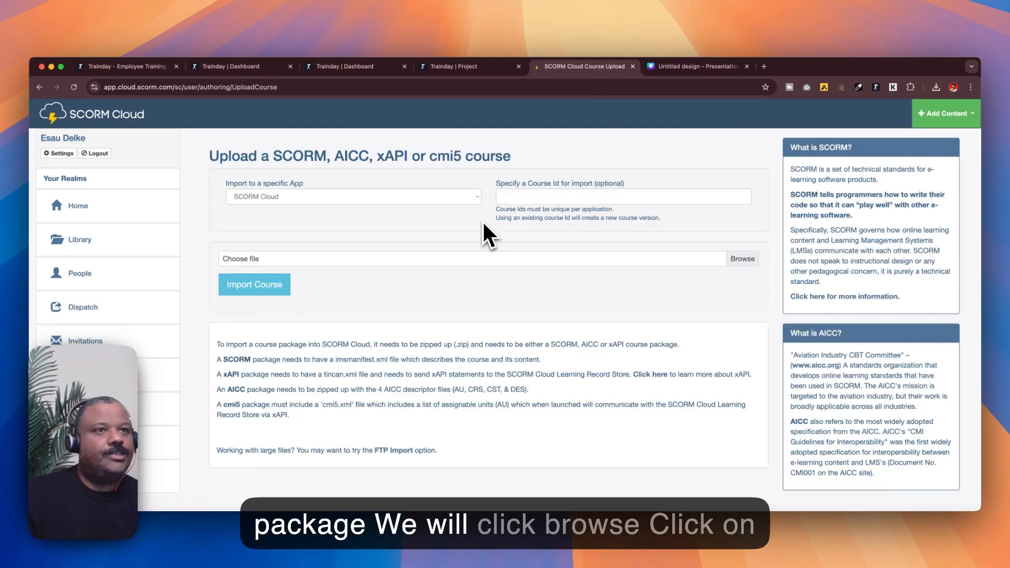
left_click(740, 260)
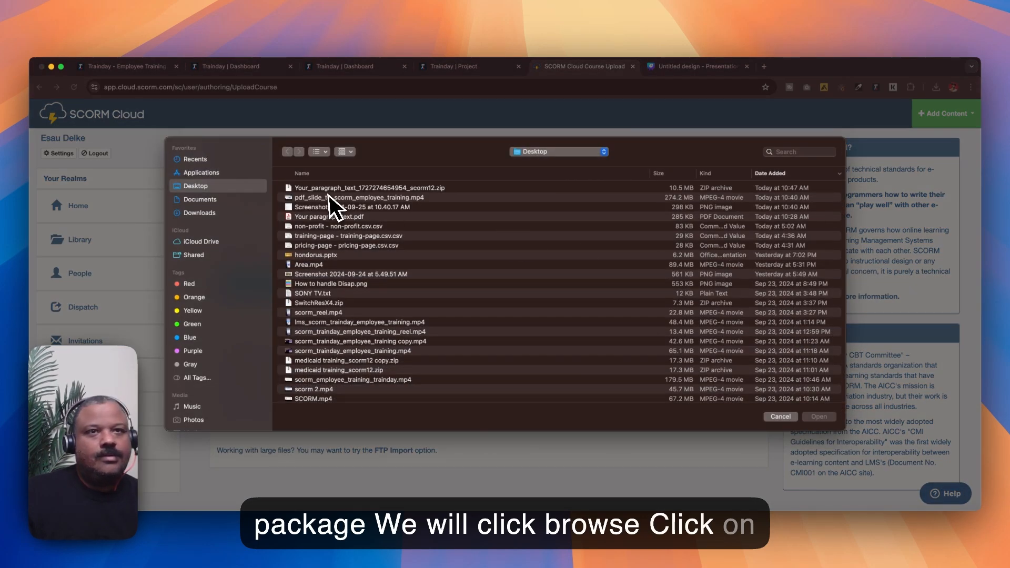
double_click(329, 189)
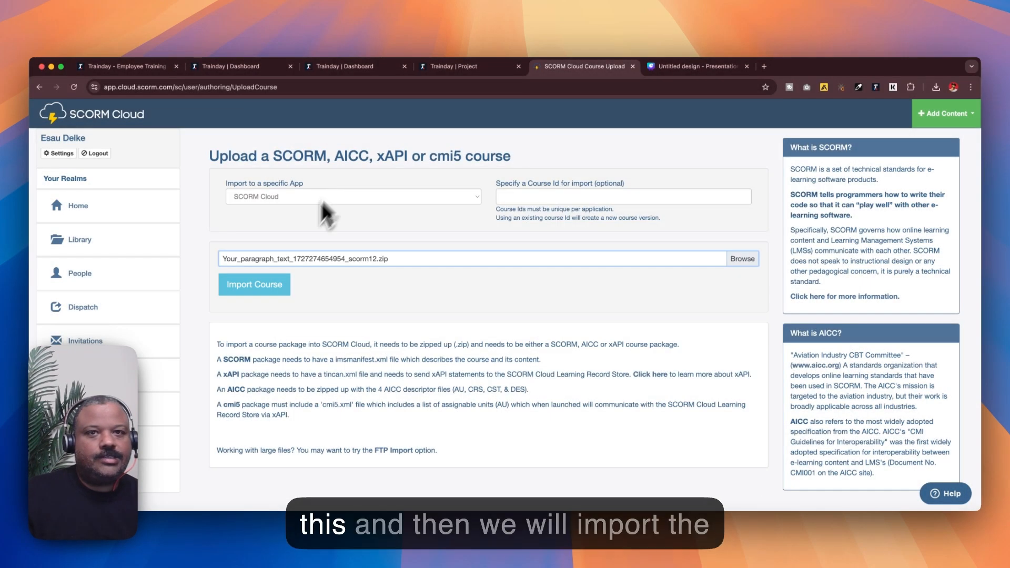
left_click(267, 293)
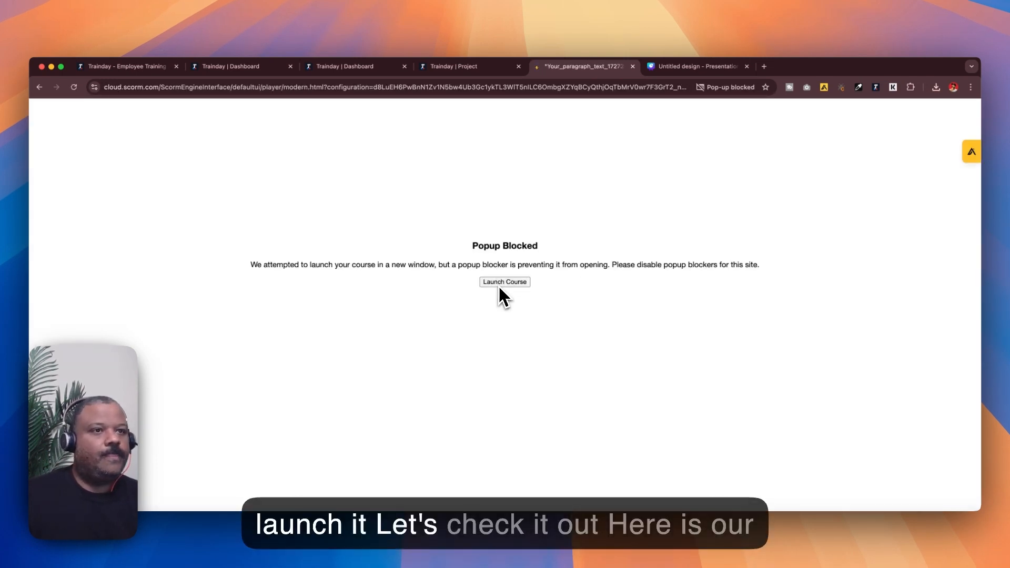
Launch the course and play through the Math Lesson and Today's Lesson slide videos
left_click(500, 282)
left_click_drag(447, 51, 445, 117)
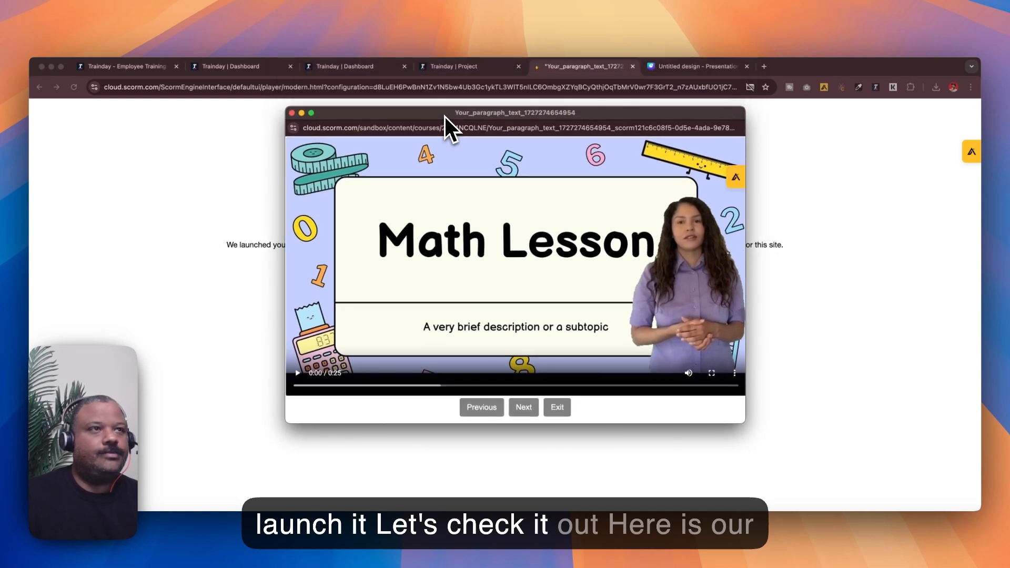
left_click(297, 373)
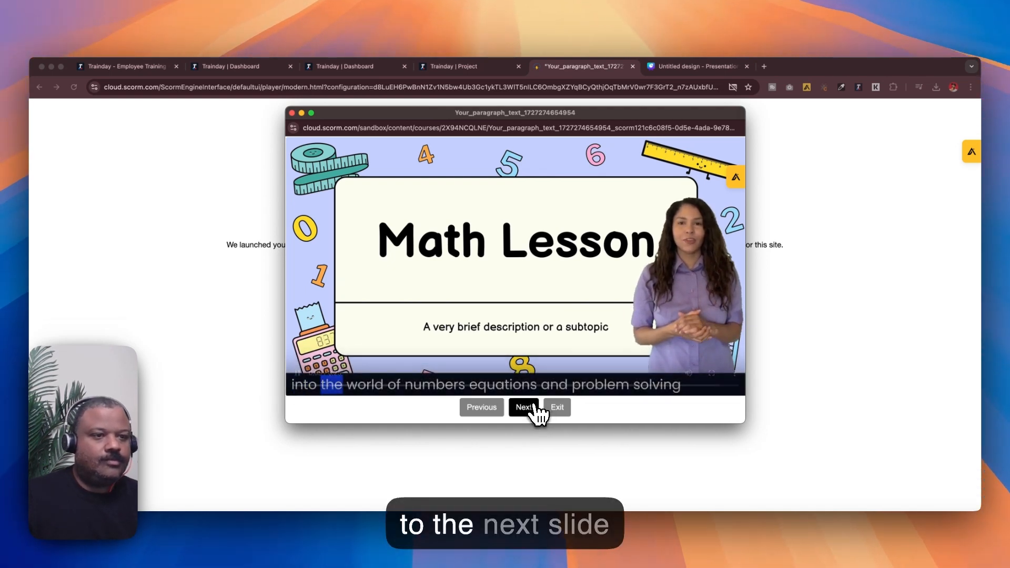
left_click(535, 407)
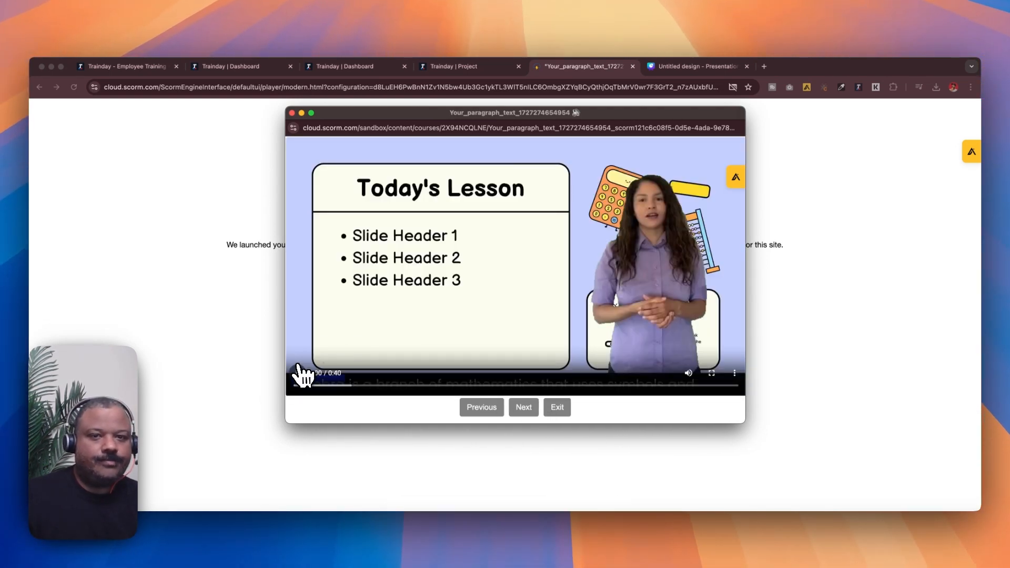
left_click(298, 373)
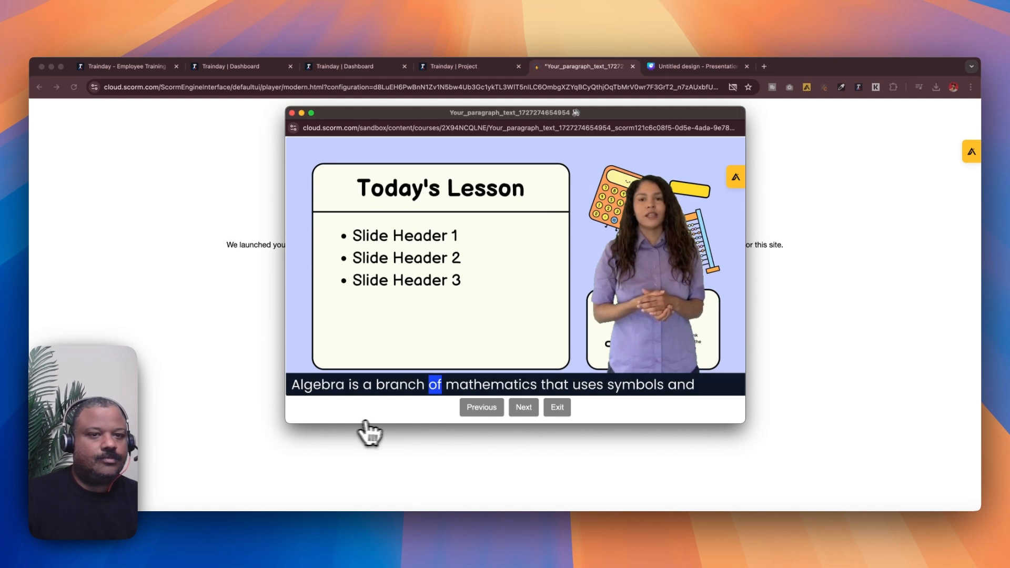
left_click(522, 409)
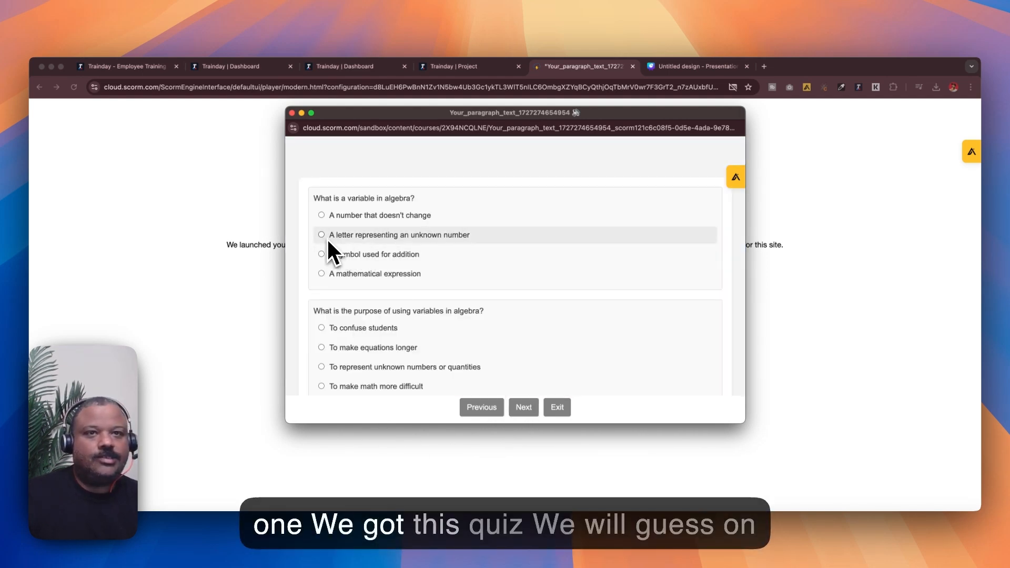
Answer the first three quiz questions with 'A letter representing an unknown number', 'To represent unknown numbers or quantities' and 'All of the above'
left_click(322, 235)
left_click(322, 328)
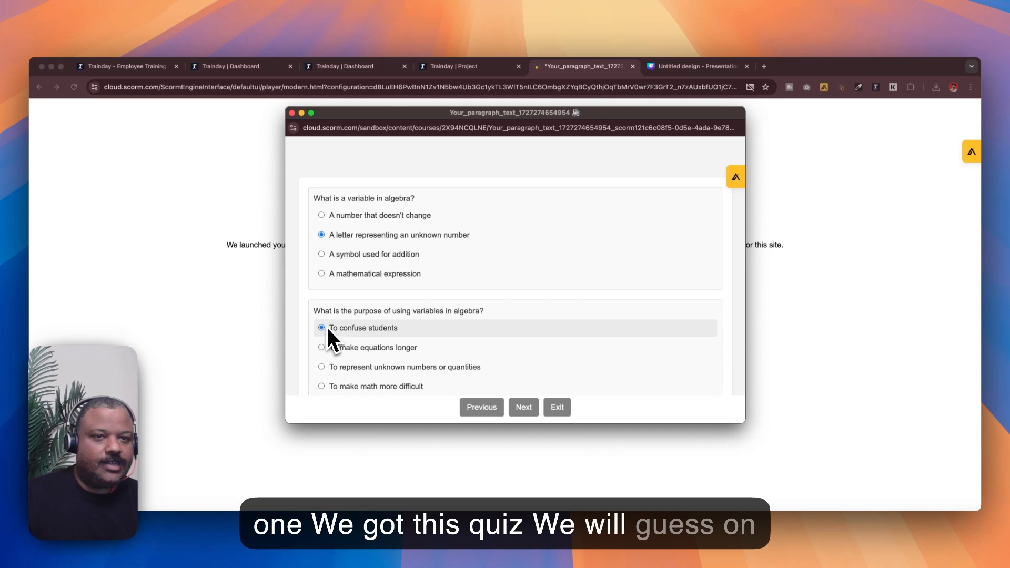
scroll(328, 325, "down", 3)
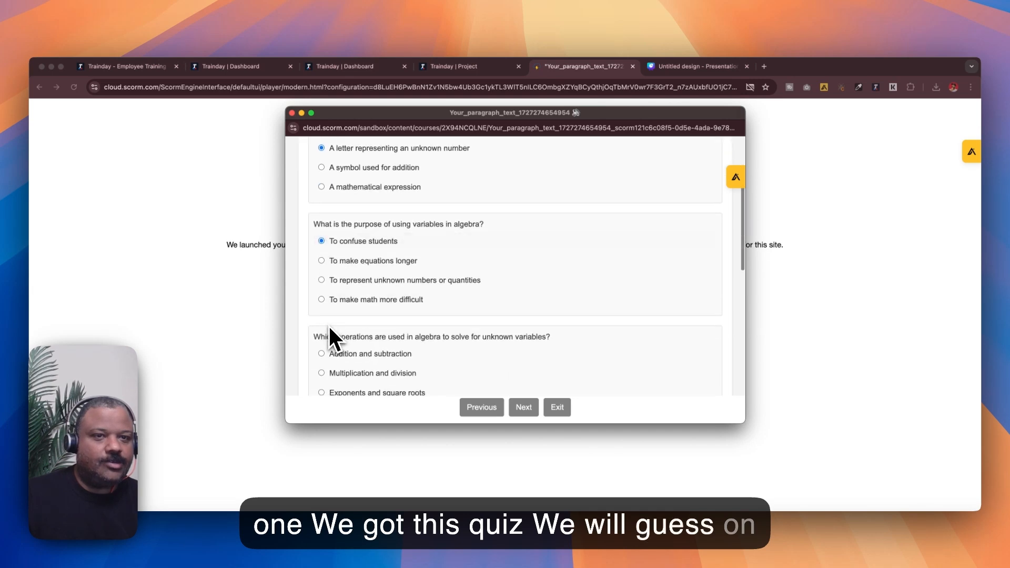
left_click(321, 280)
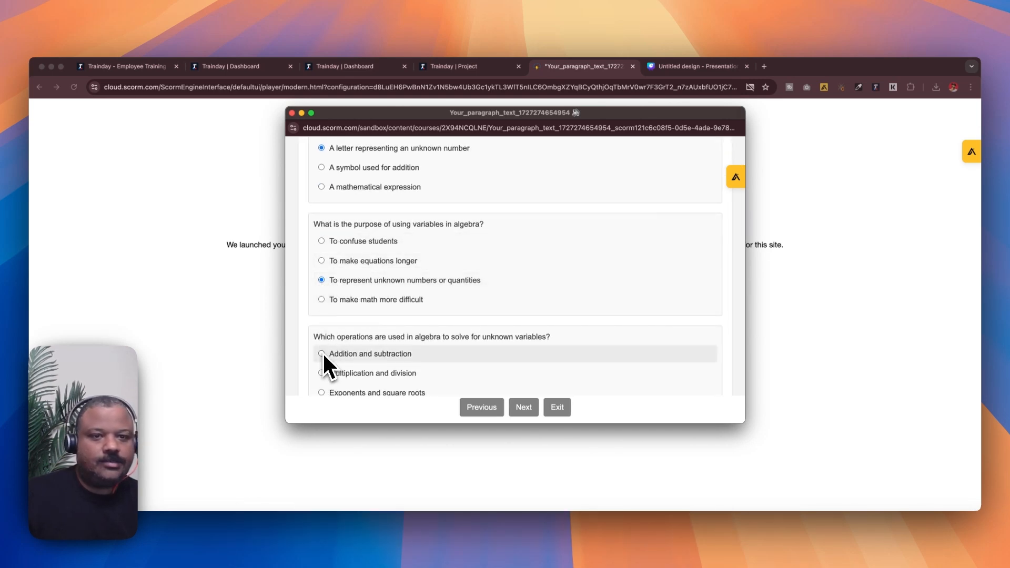
left_click(322, 373)
scroll(326, 358, "down", 3)
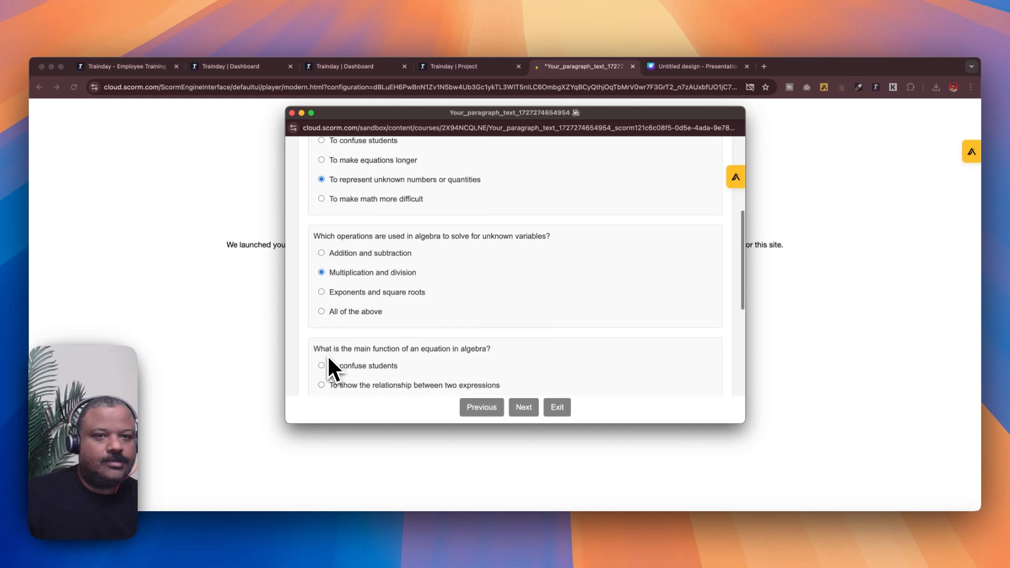
left_click(323, 312)
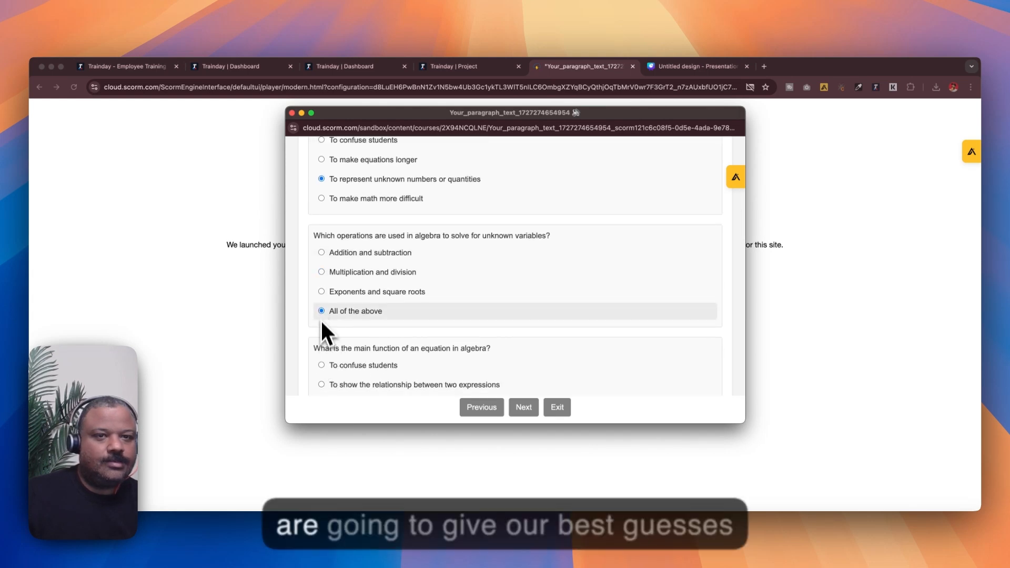
Answer the last two questions with 'To show the relationship between two expressions' and 'It represents an unknown variable', and submit the quiz
left_click(322, 365)
scroll(327, 363, "down", 2)
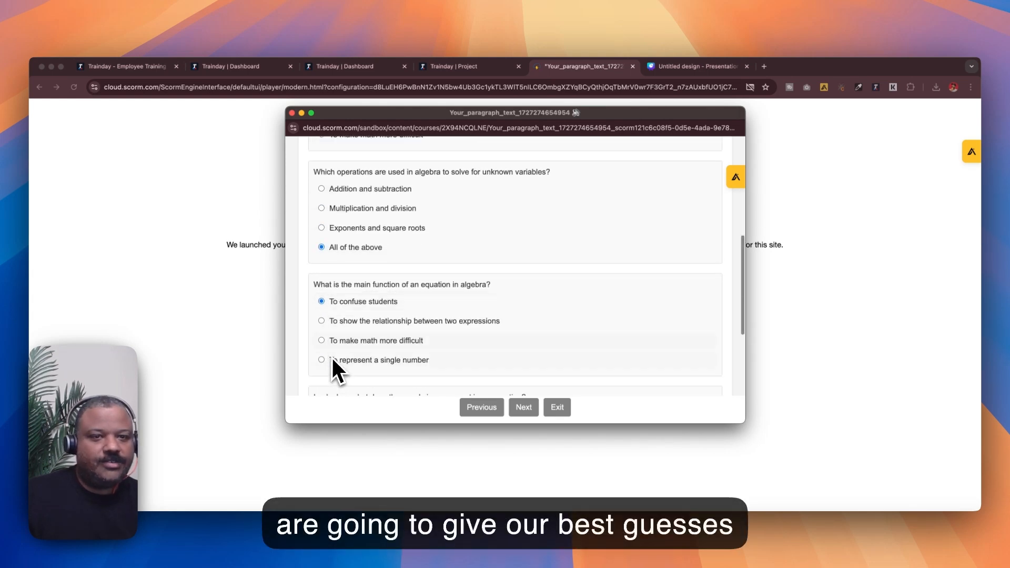
left_click(323, 321)
scroll(330, 339, "down", 3)
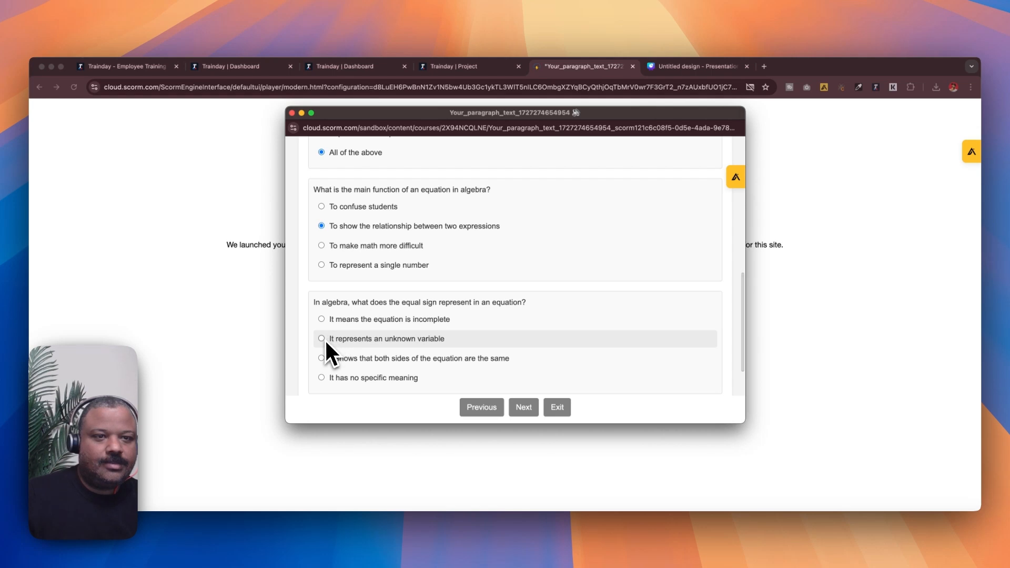
left_click(322, 339)
scroll(342, 347, "down", 2)
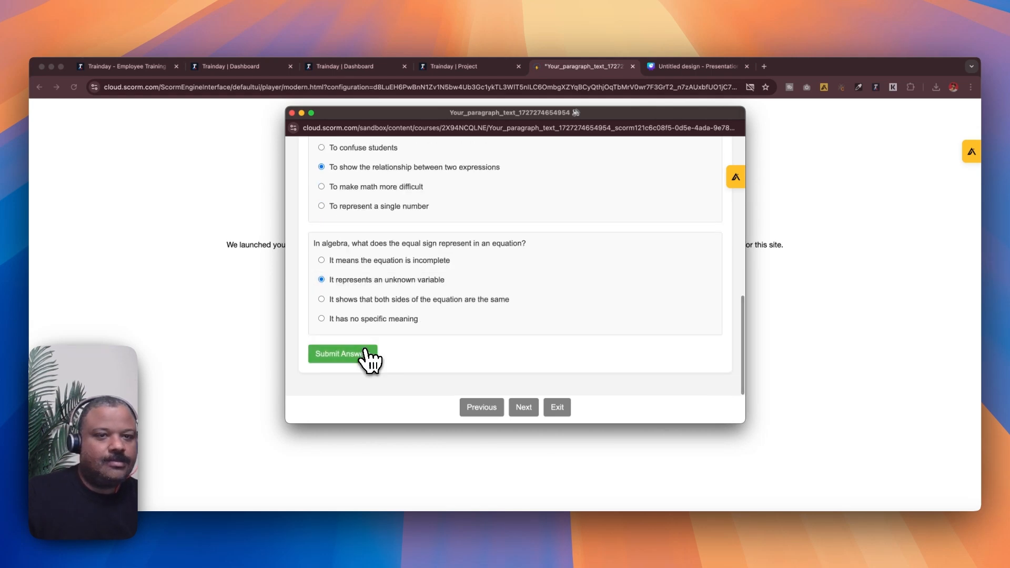
left_click(367, 360)
Review the quiz score results and exit the course player
scroll(403, 345, "up", 4)
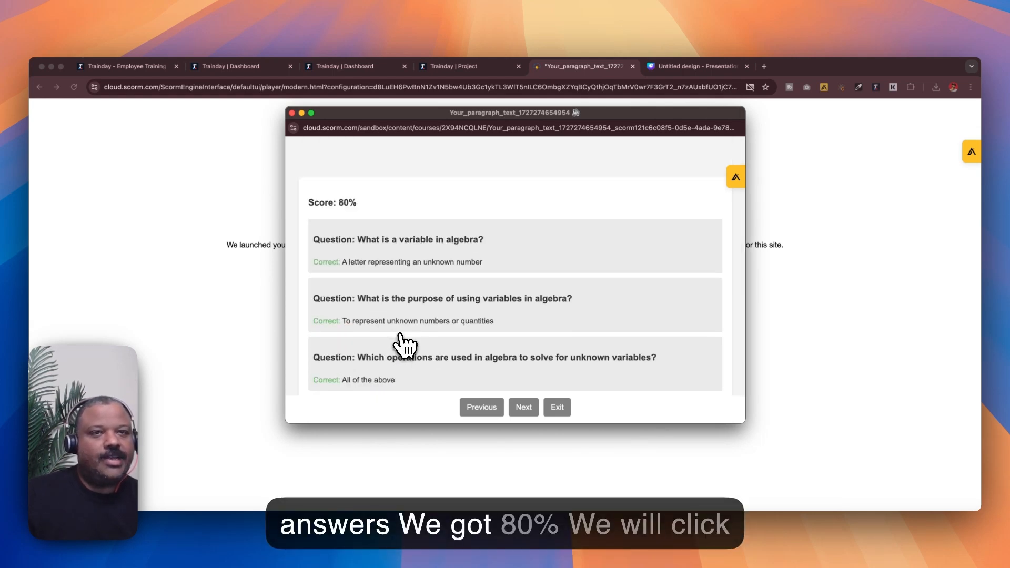
scroll(402, 345, "down", 4)
left_click(564, 415)
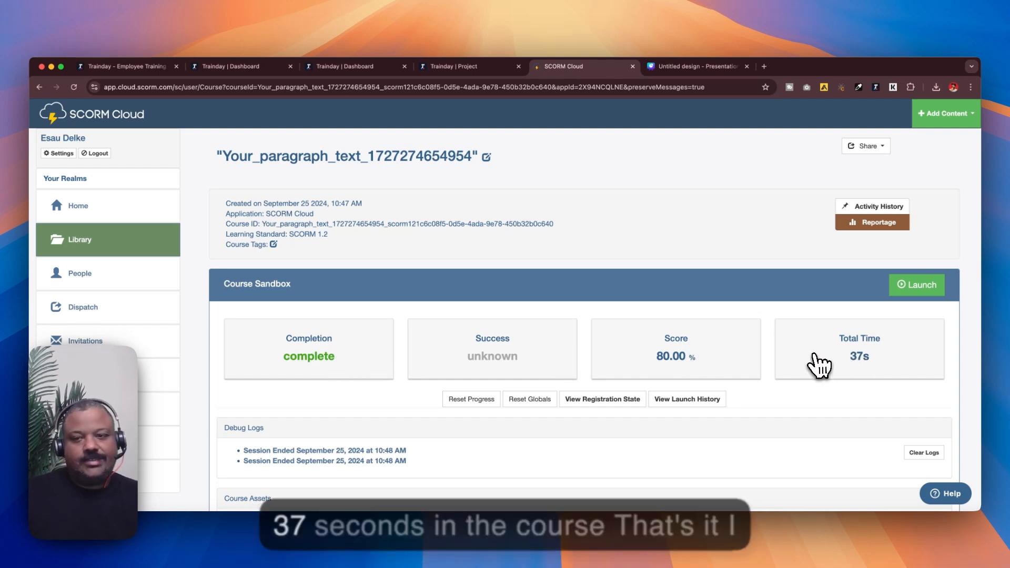
Review the course's completion, score and total time in SCORM Cloud
scroll(818, 366, "down", 5)
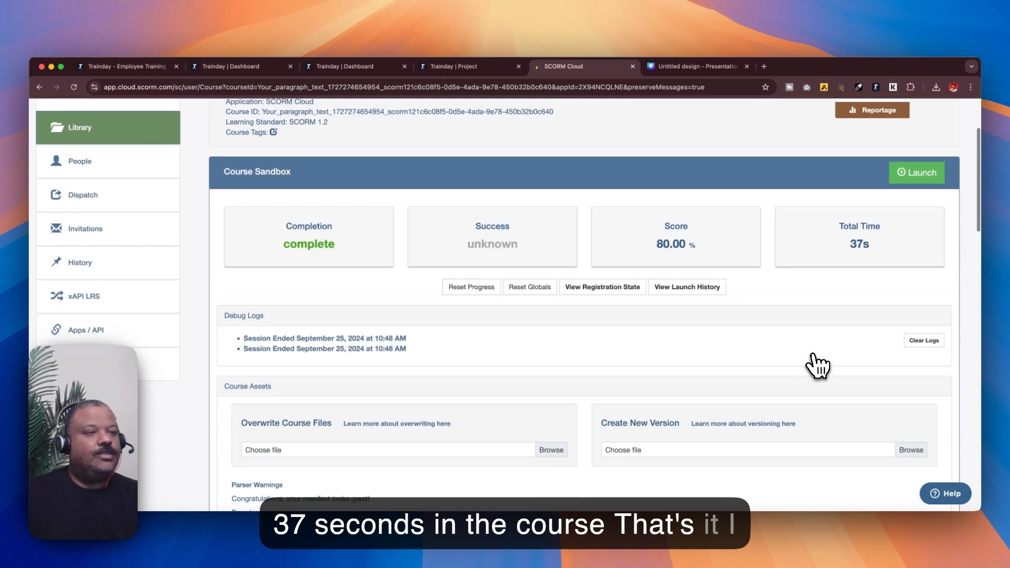
scroll(817, 366, "up", 5)
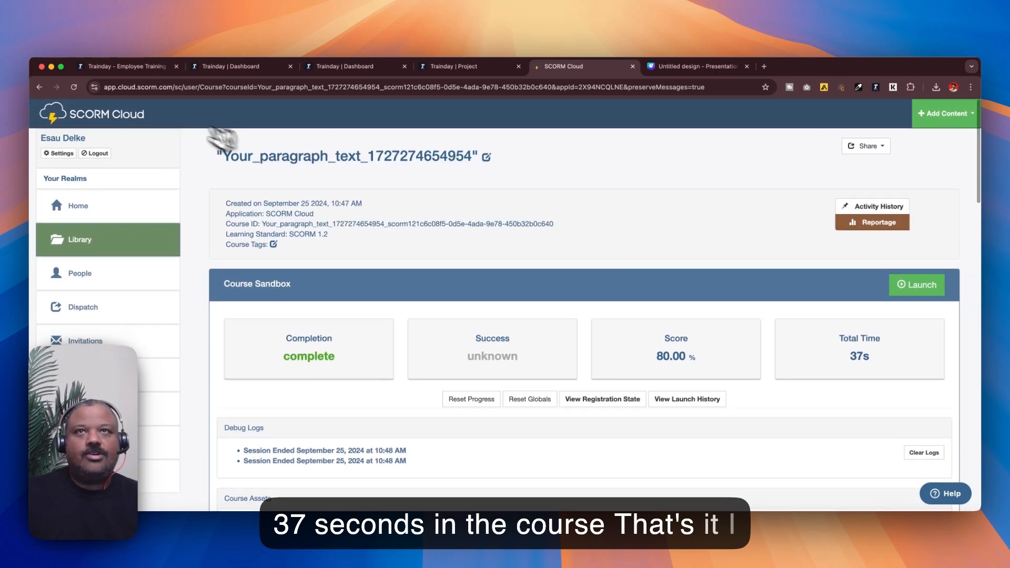
left_click(92, 65)
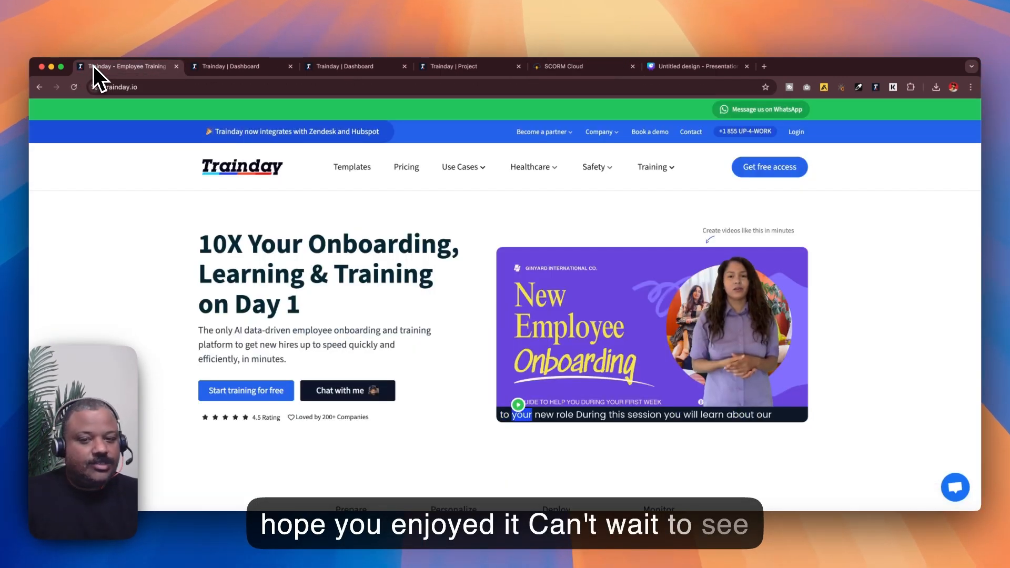